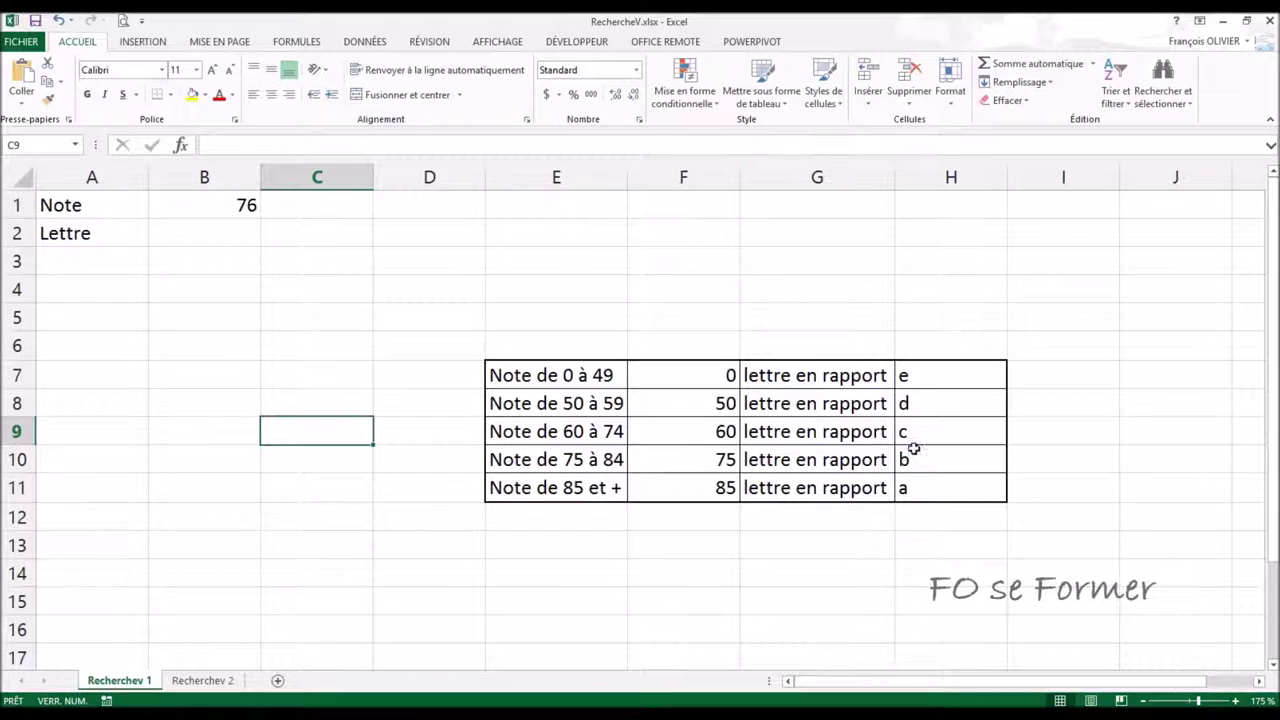
# Enter =RECHERCHEV() in cell B2 from the =rech autocomplete list and bring up its arguments.
pyautogui.click(218, 236)
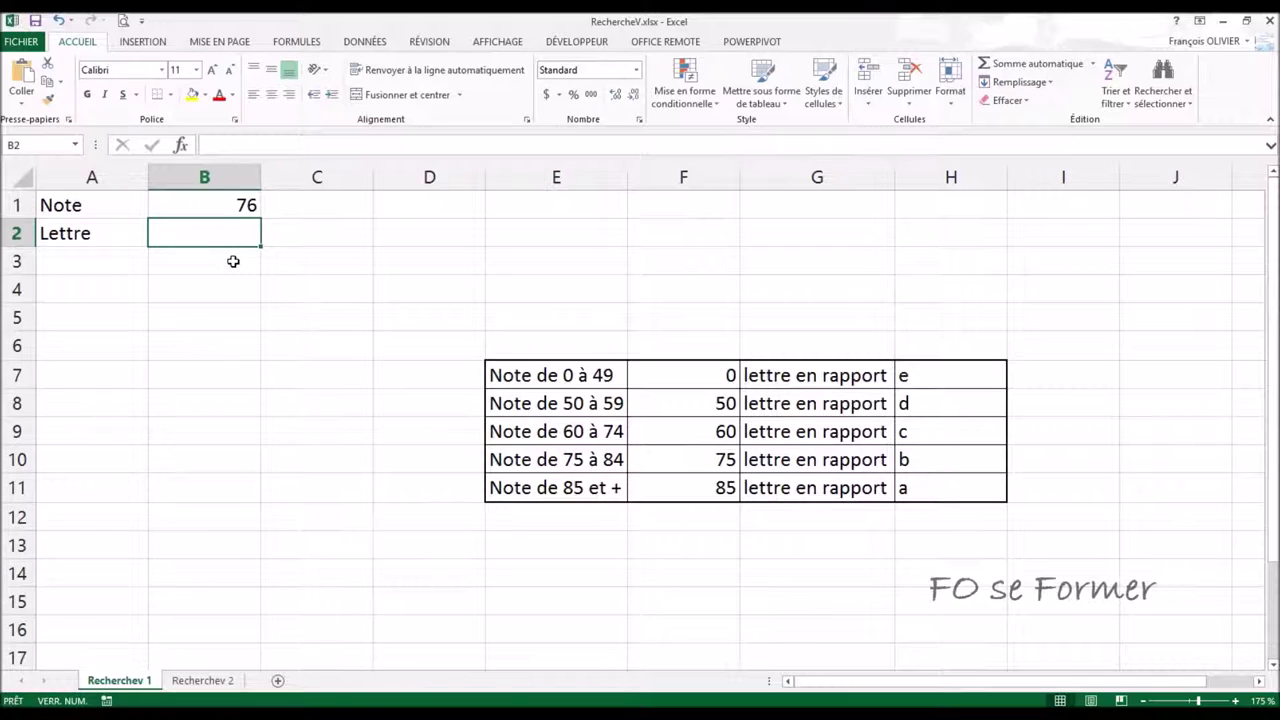
pyautogui.write('=')
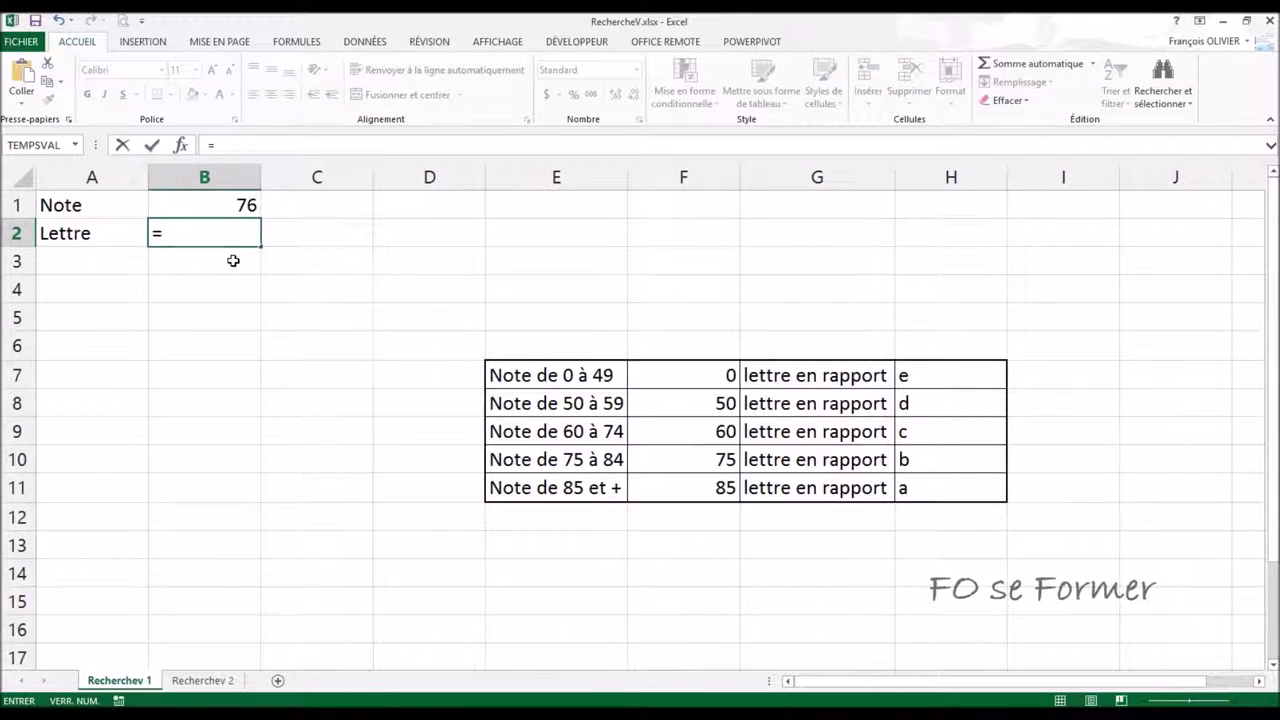
pyautogui.write('rech')
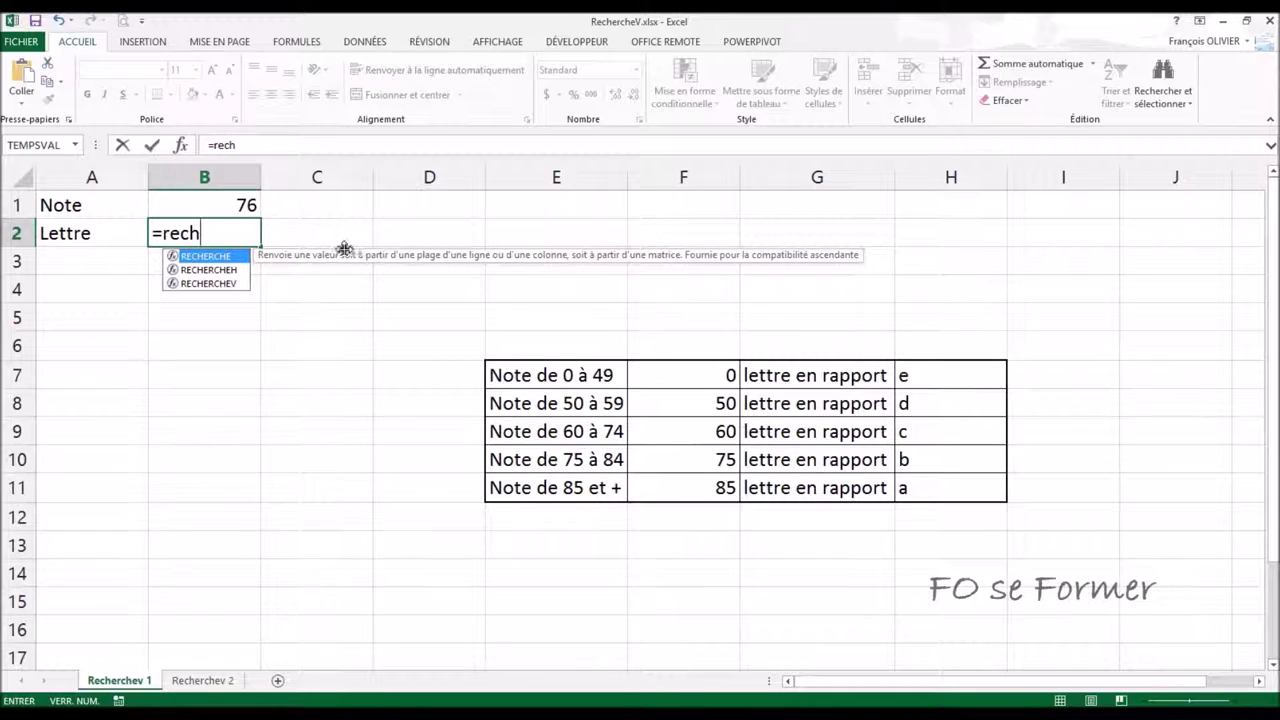
pyautogui.click(186, 270)
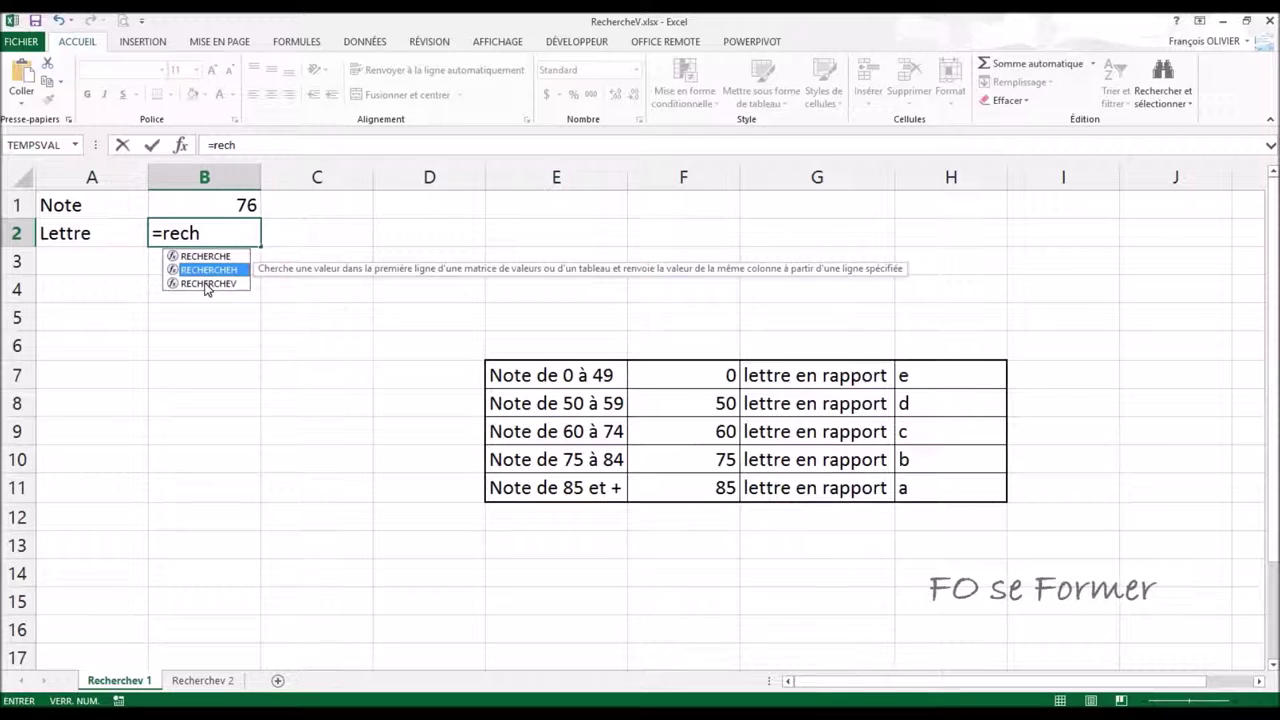
pyautogui.click(207, 289)
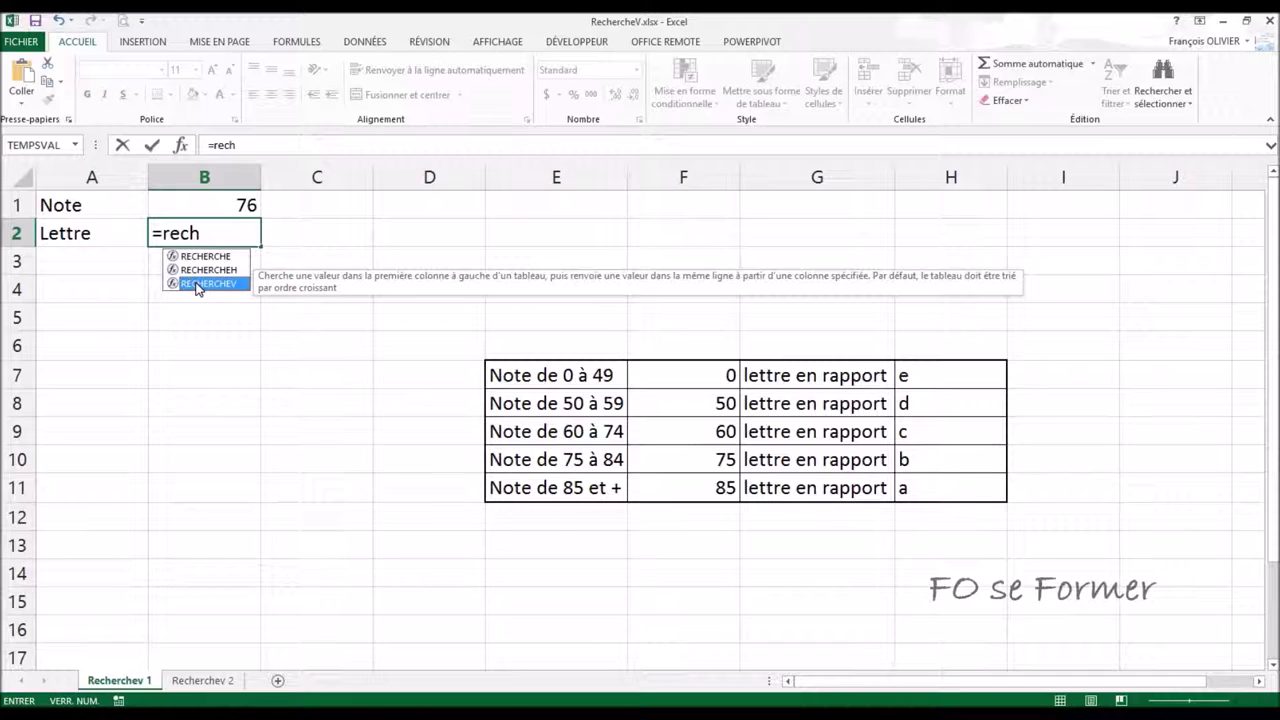
pyautogui.doubleClick(197, 285)
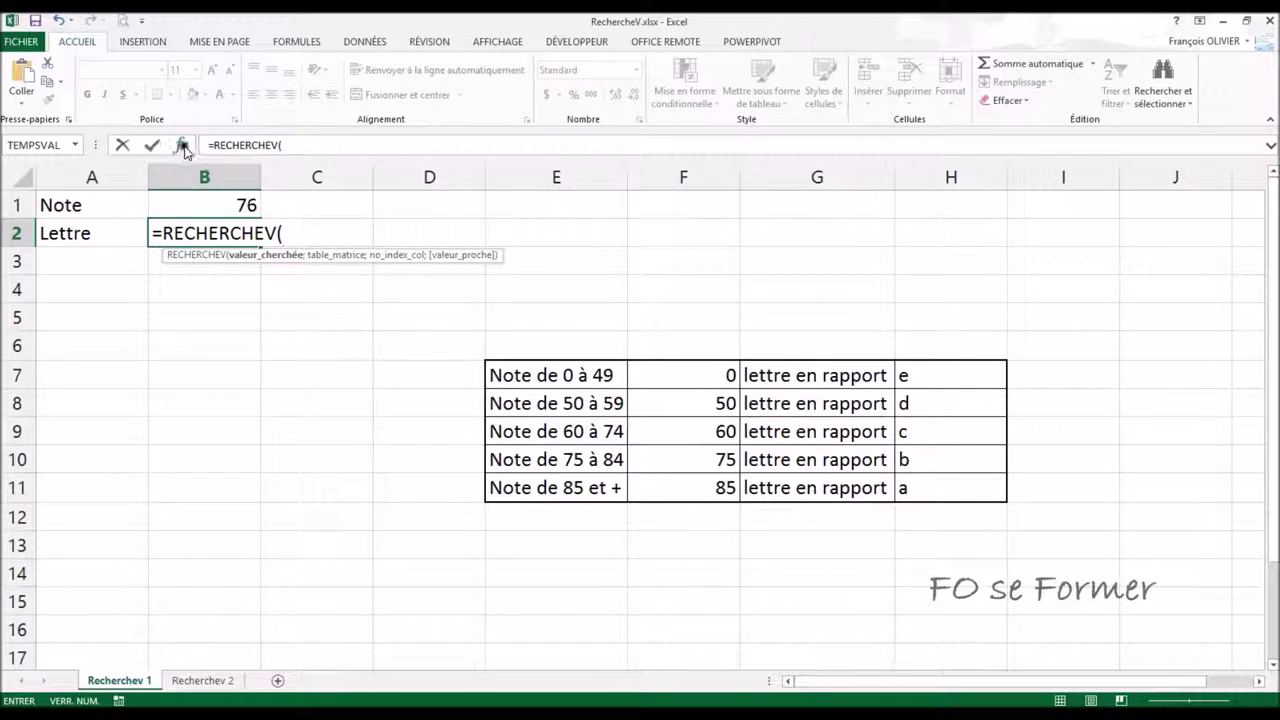
pyautogui.click(184, 147)
# Set the RECHERCHEV lookup value to cell B1, the note 76.
pyautogui.moveTo(382, 283); pyautogui.dragTo(119, 305)
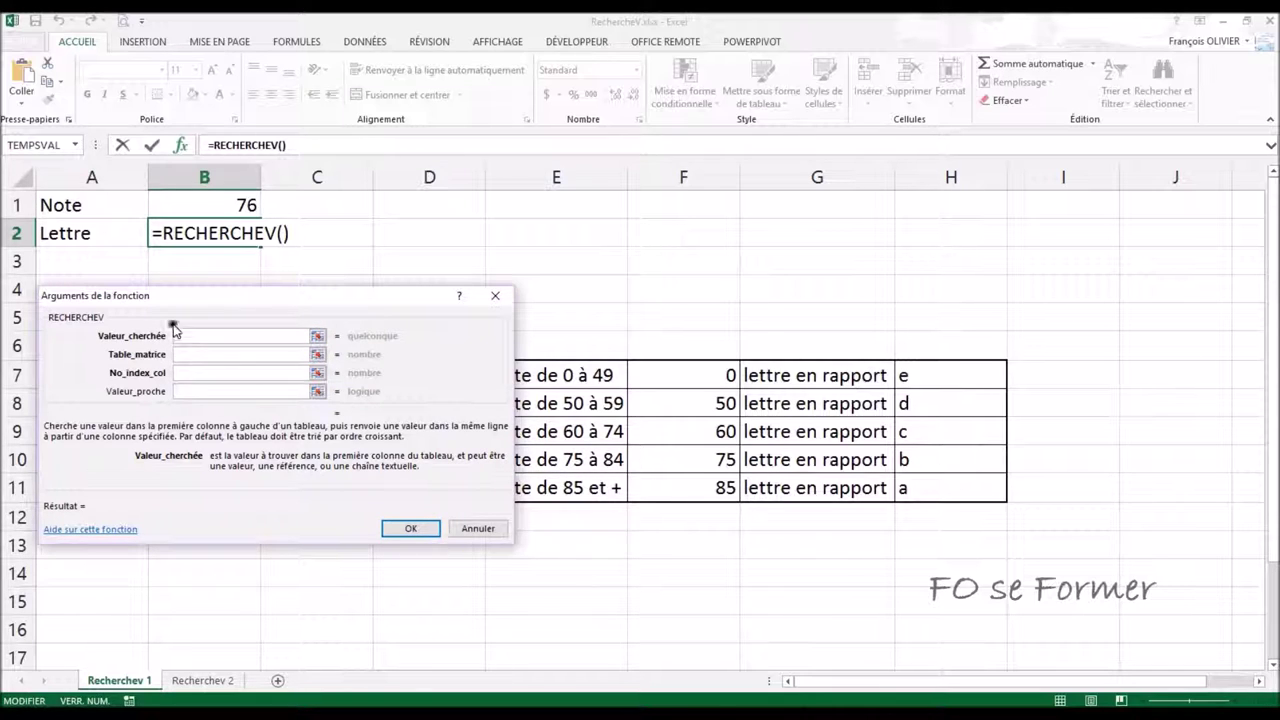
pyautogui.click(220, 205)
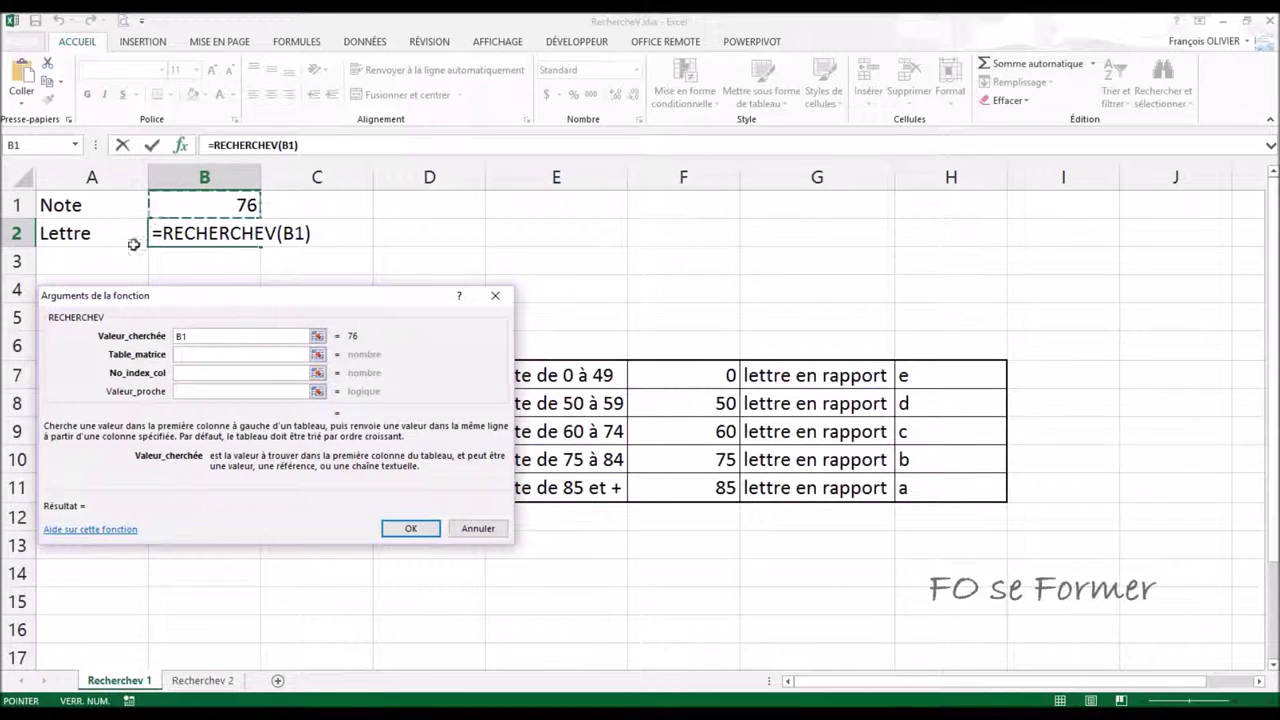
pyautogui.click(192, 354)
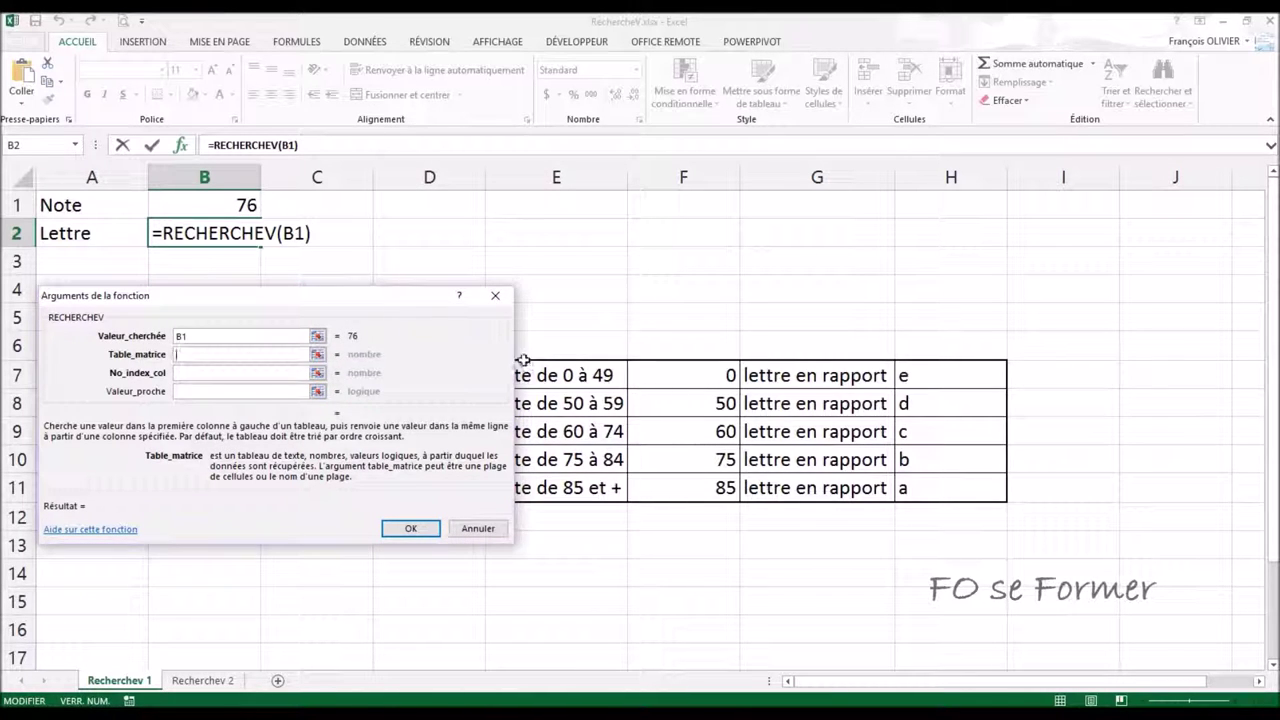
pyautogui.moveTo(427, 307); pyautogui.dragTo(370, 324)
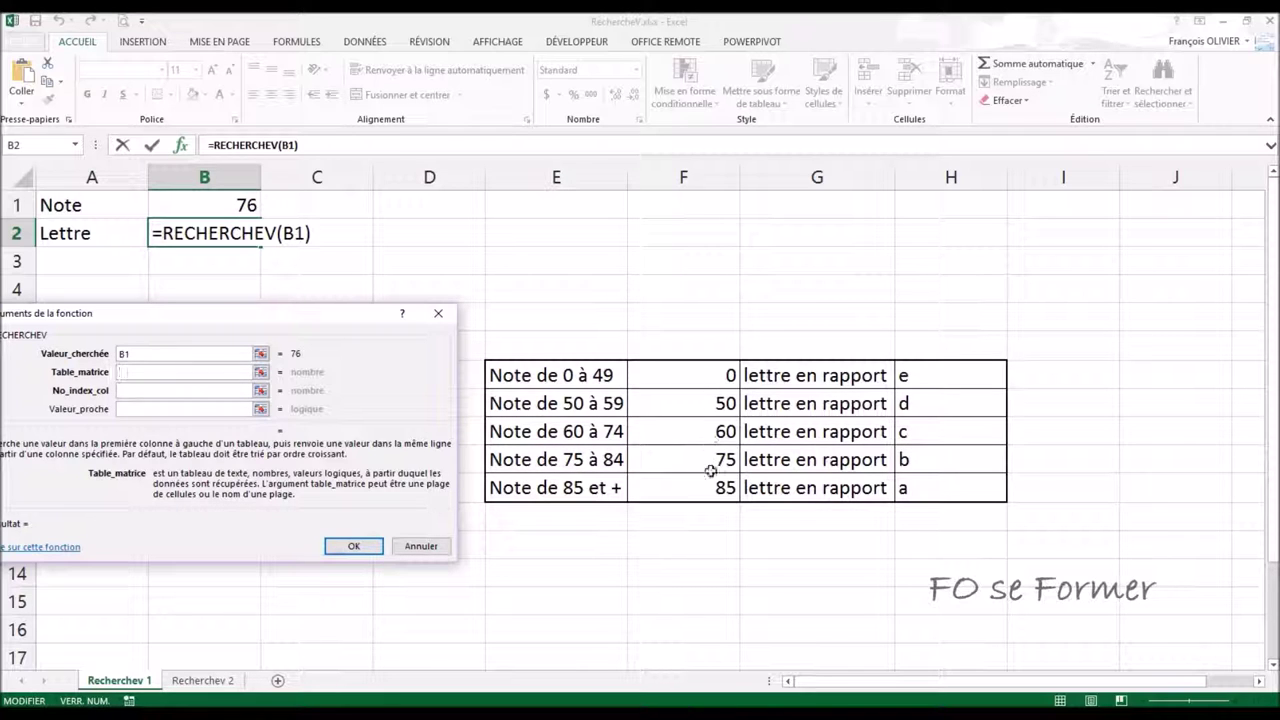
# Set the table range to F7:H11 and the column index to 3.
pyautogui.moveTo(330, 335); pyautogui.dragTo(446, 309)
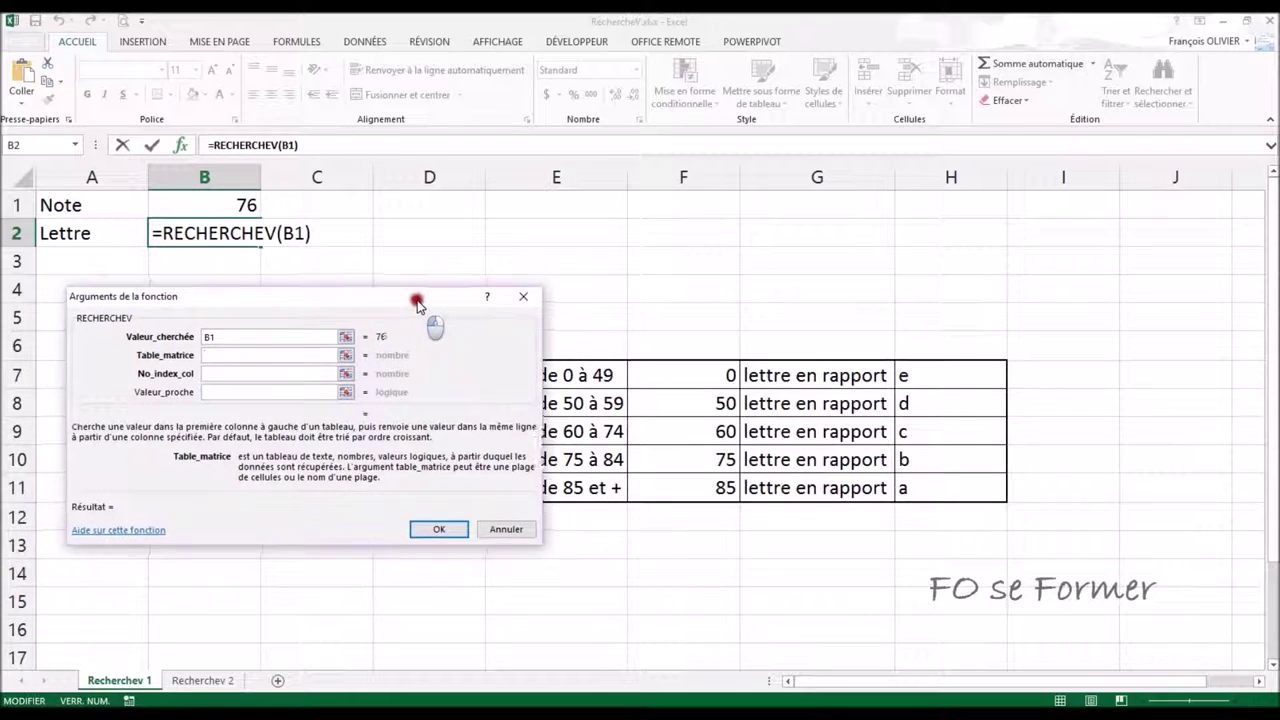
pyautogui.moveTo(700, 375); pyautogui.dragTo(706, 477)
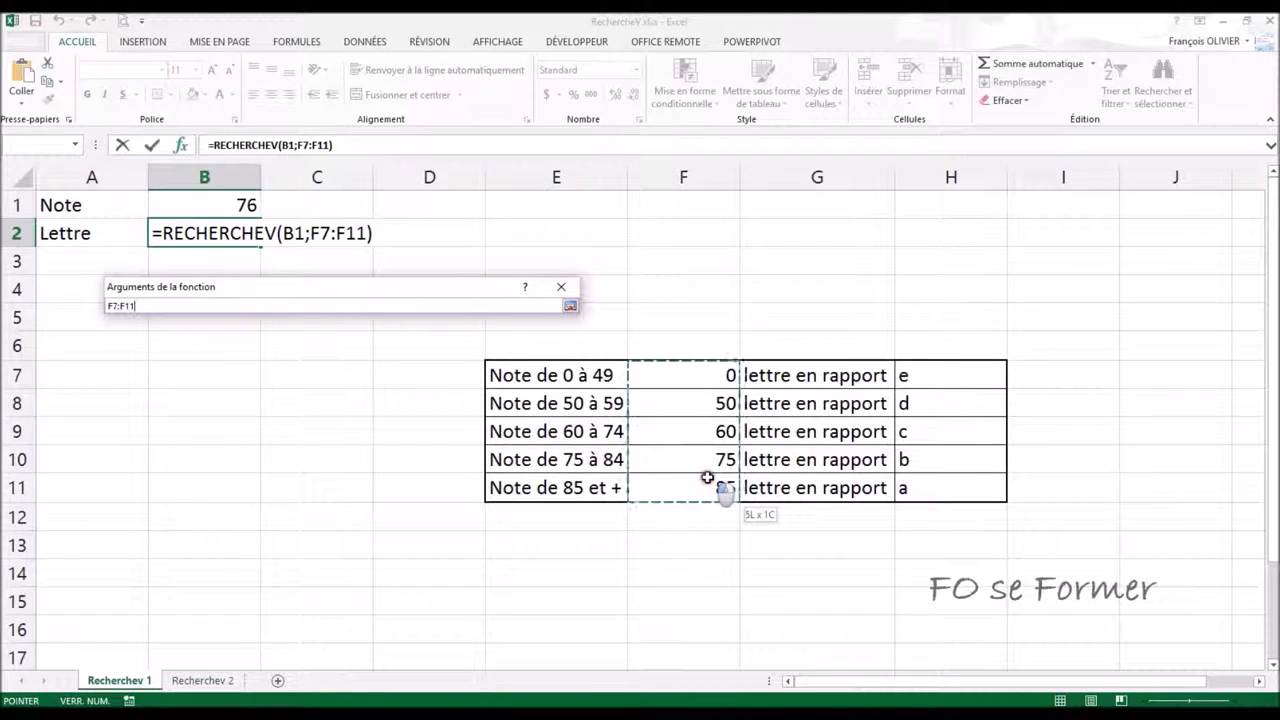
pyautogui.moveTo(707, 478)
pyautogui.mouseDown()
pyautogui.moveTo(897, 487)
pyautogui.moveTo(929, 503)
pyautogui.mouseUp()
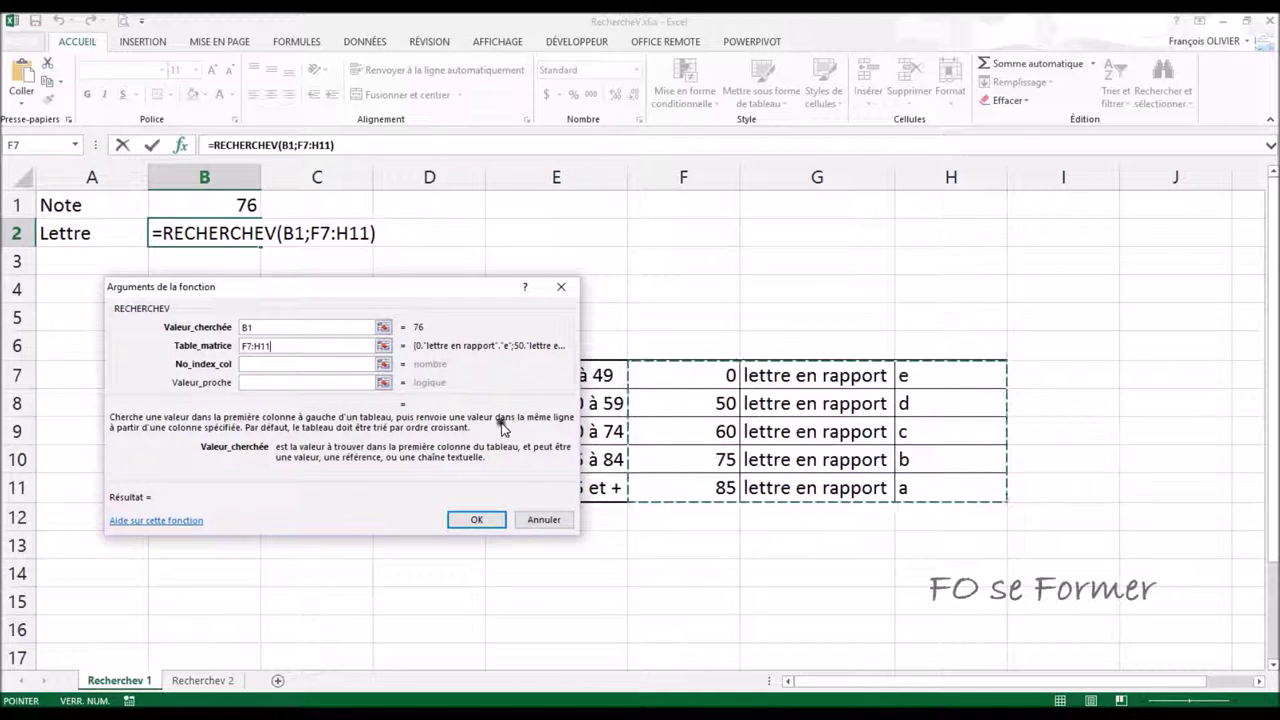
pyautogui.click(322, 367)
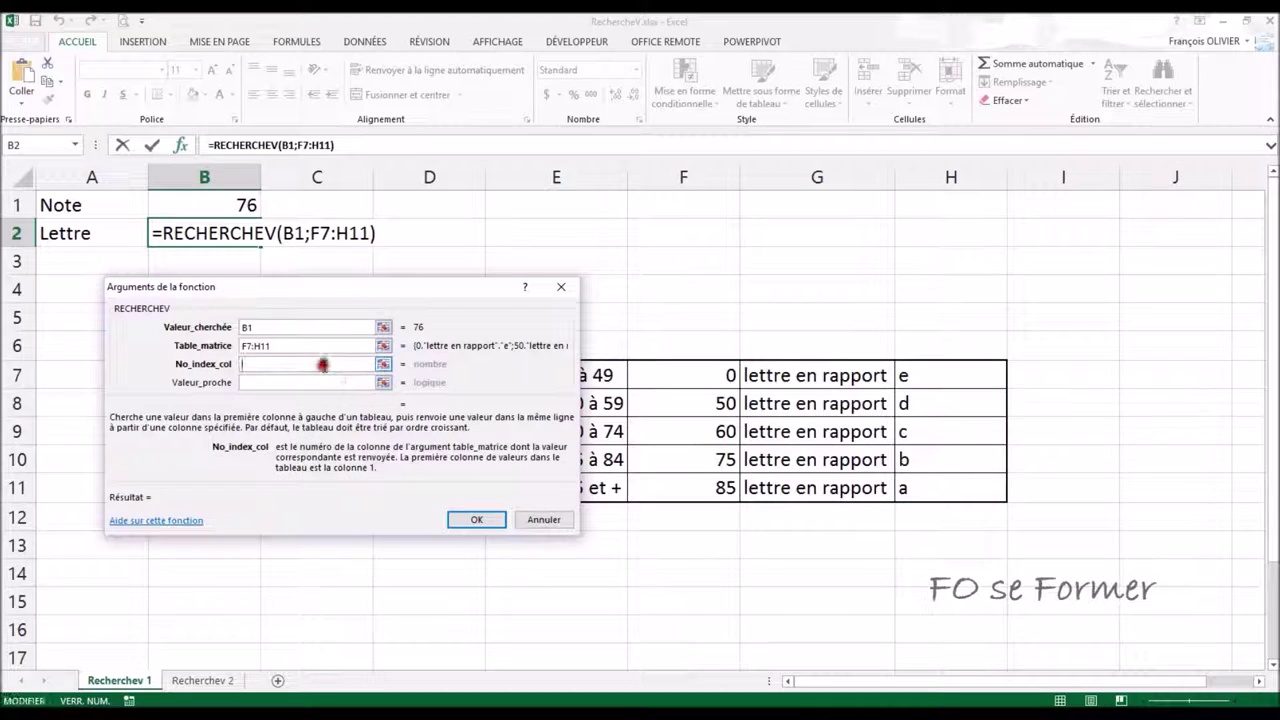
pyautogui.moveTo(341, 296); pyautogui.dragTo(295, 302)
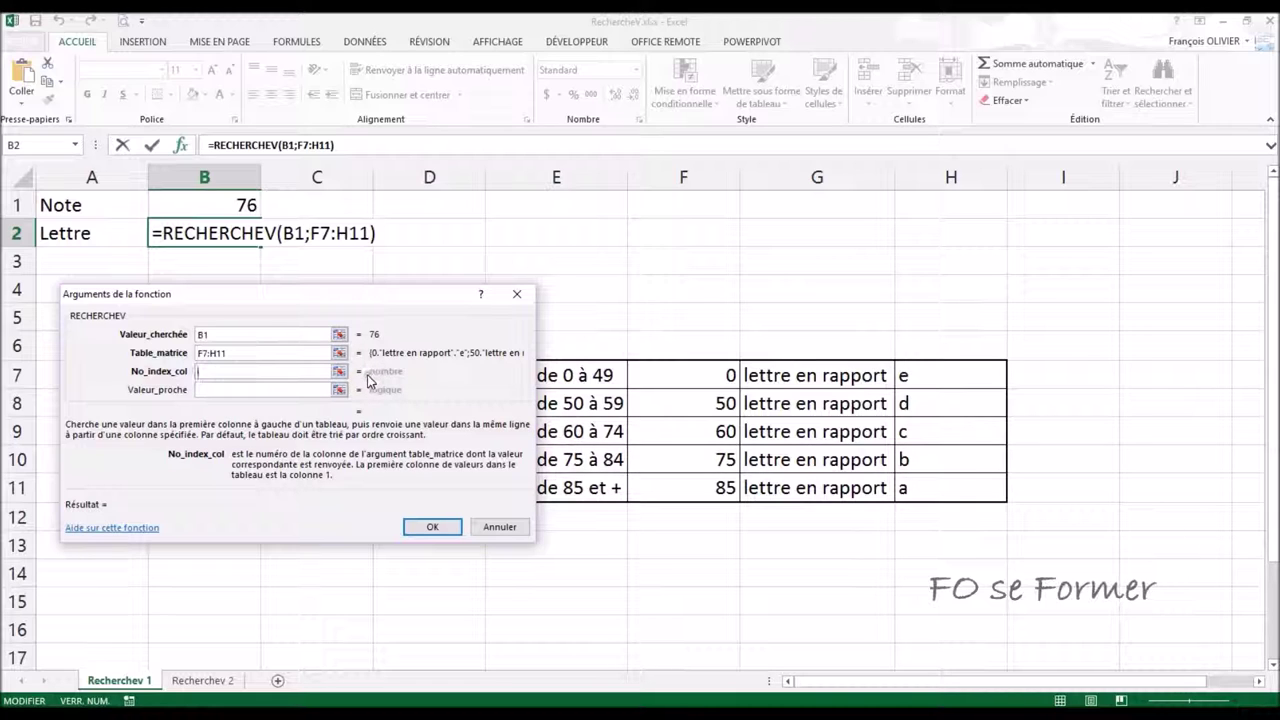
pyautogui.write('3')
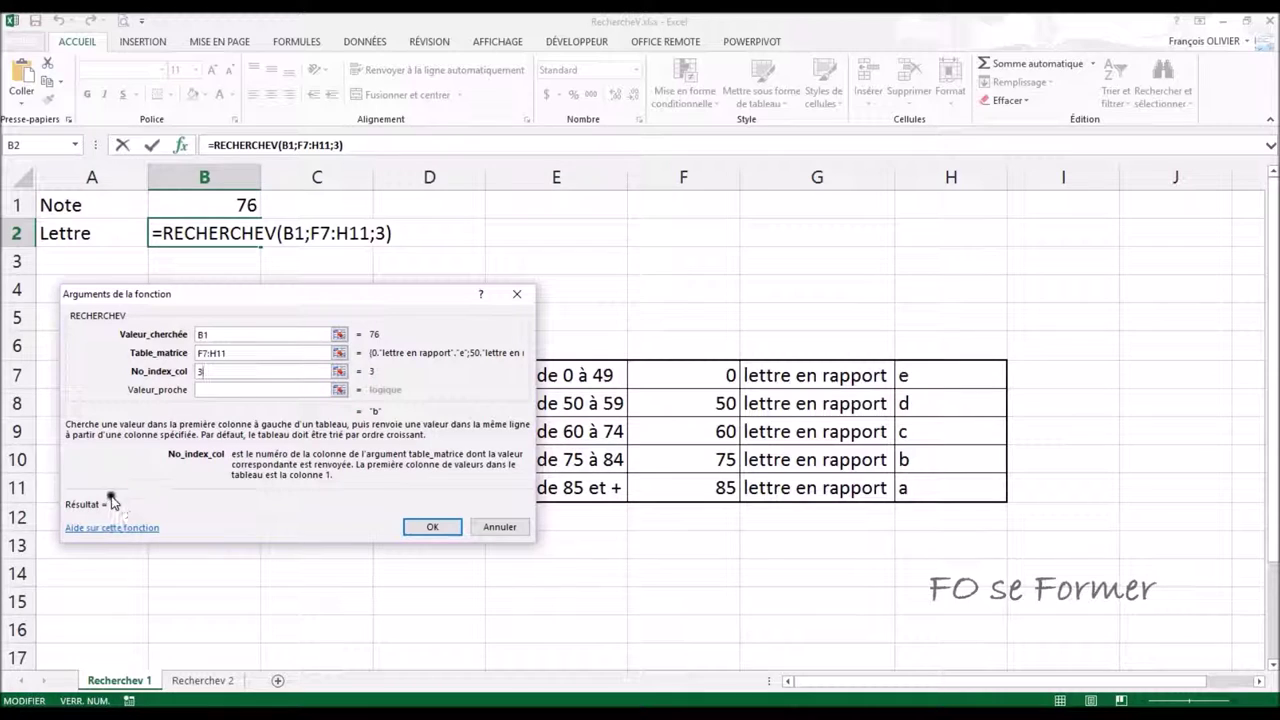
# Set Valeur_proche to VRAI and confirm the formula so B2 shows b.
pyautogui.click(230, 391)
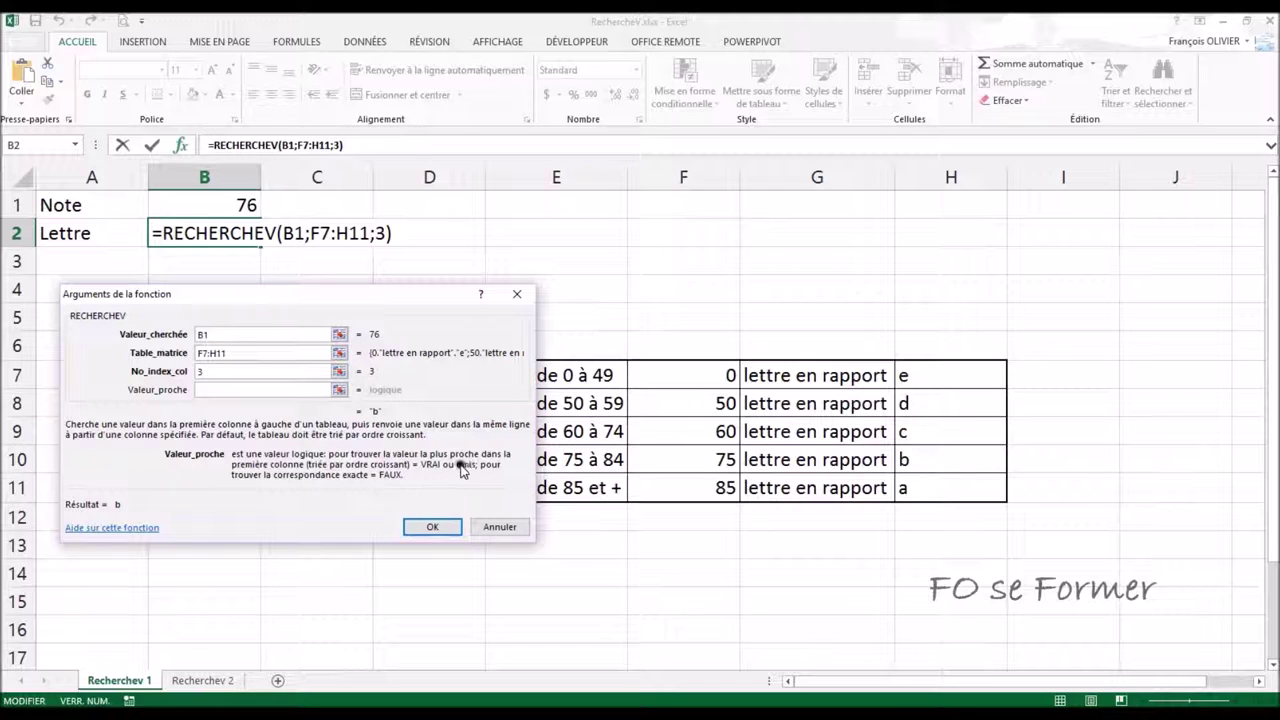
pyautogui.write('vrai')
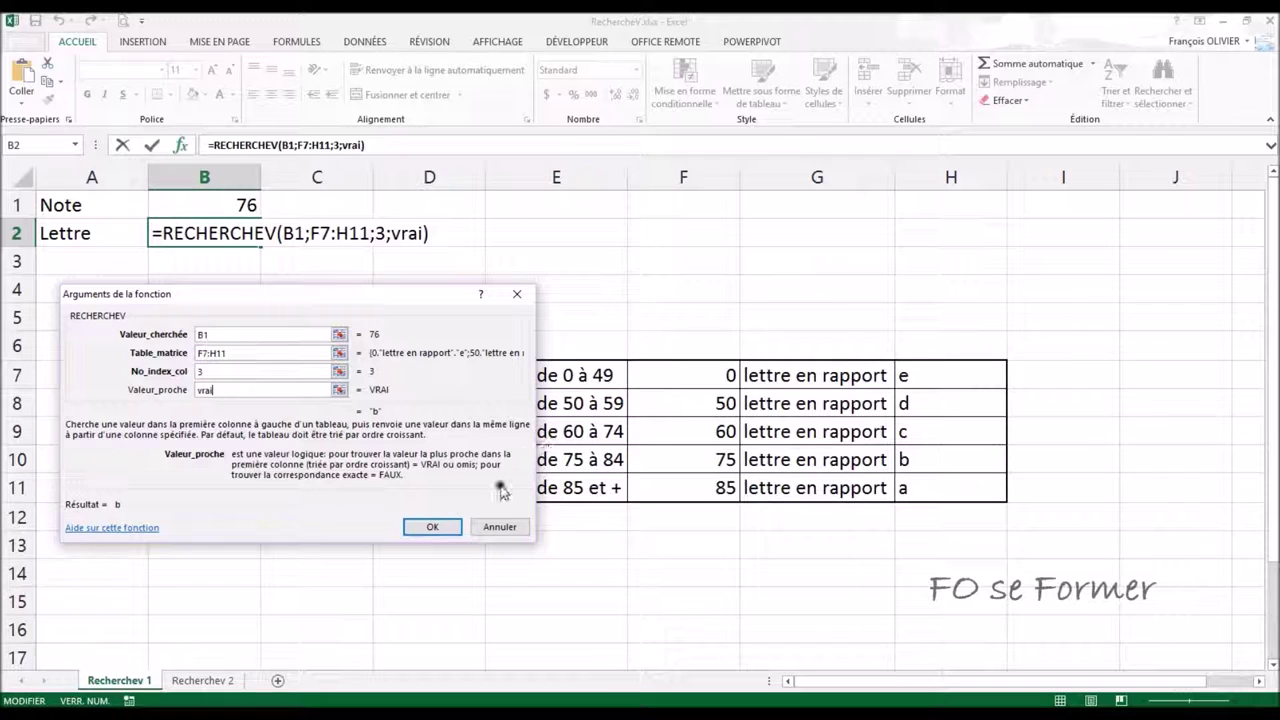
pyautogui.click(456, 527)
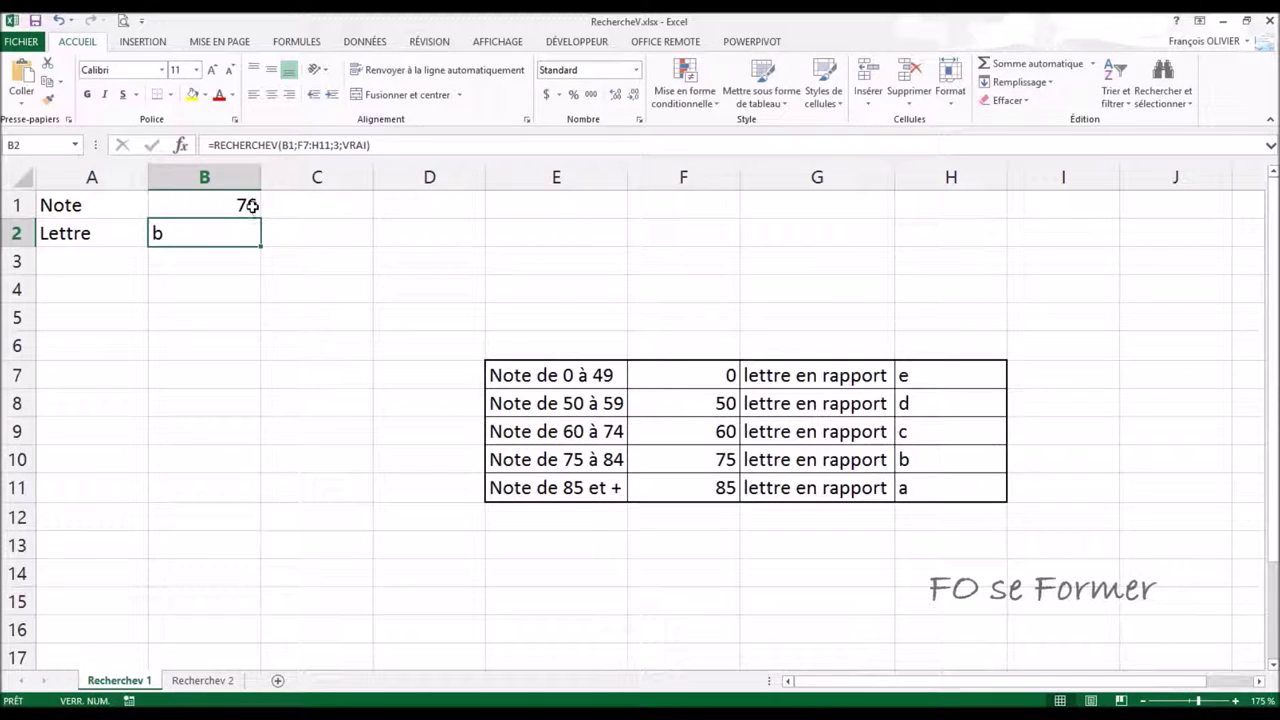
# Enter 32 and then 88 as the note in B1, so B2 returns a.
pyautogui.click(245, 203)
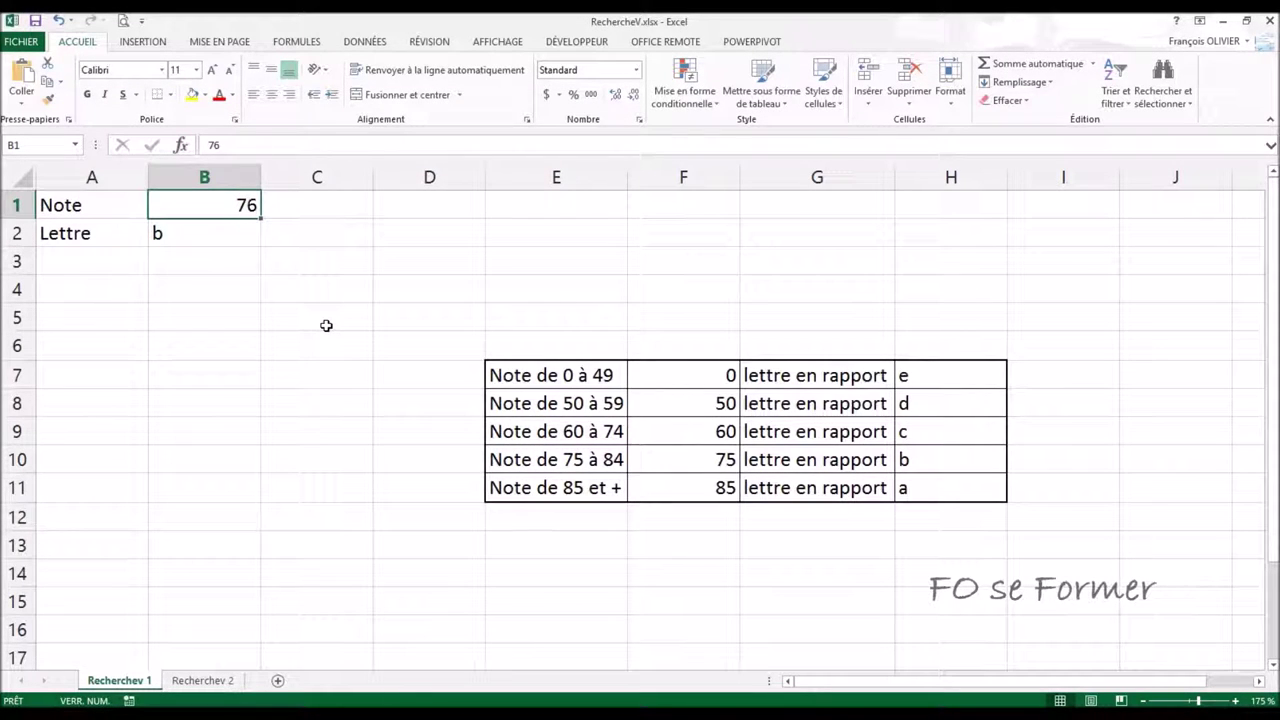
pyautogui.write('32')
pyautogui.press('Return')
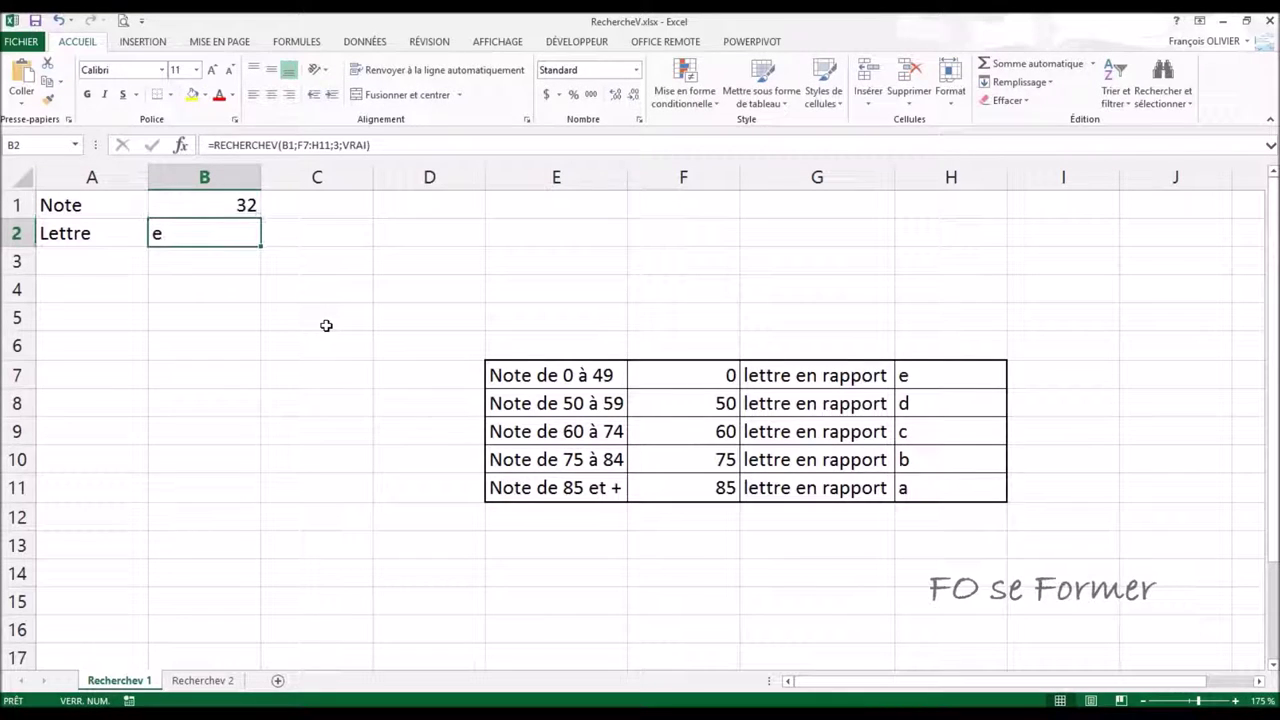
pyautogui.click(248, 206)
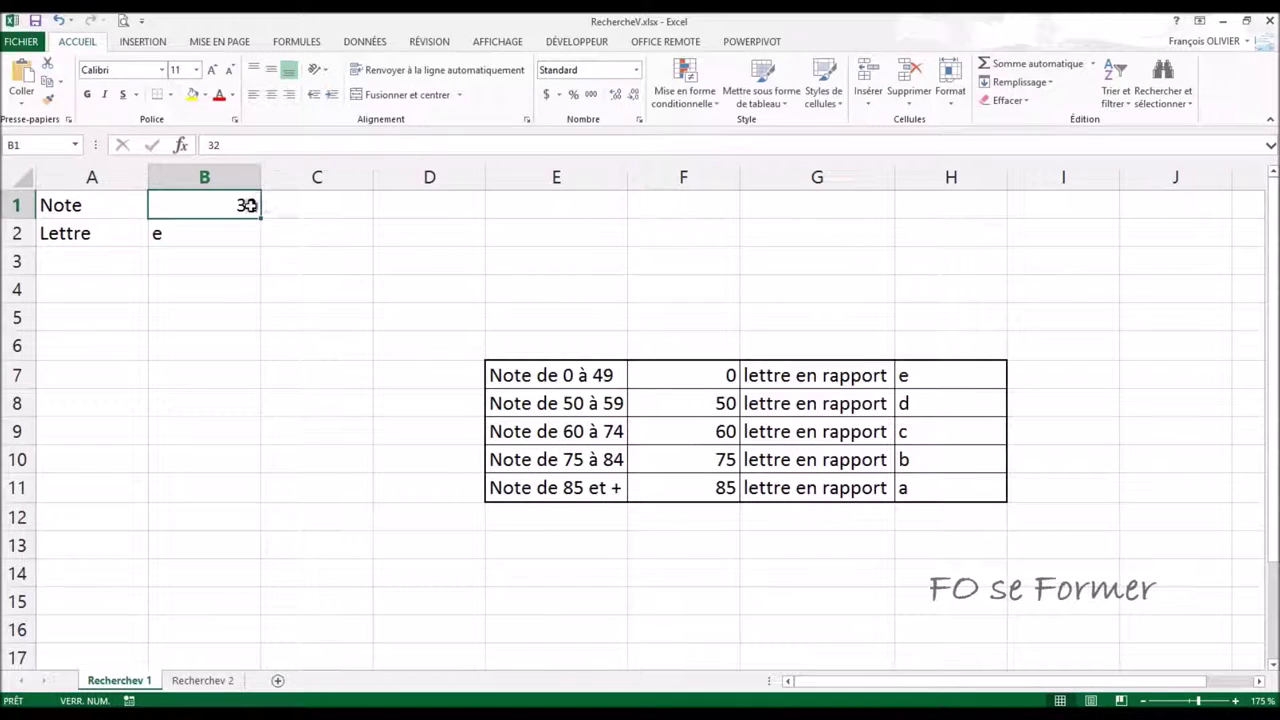
pyautogui.write('88')
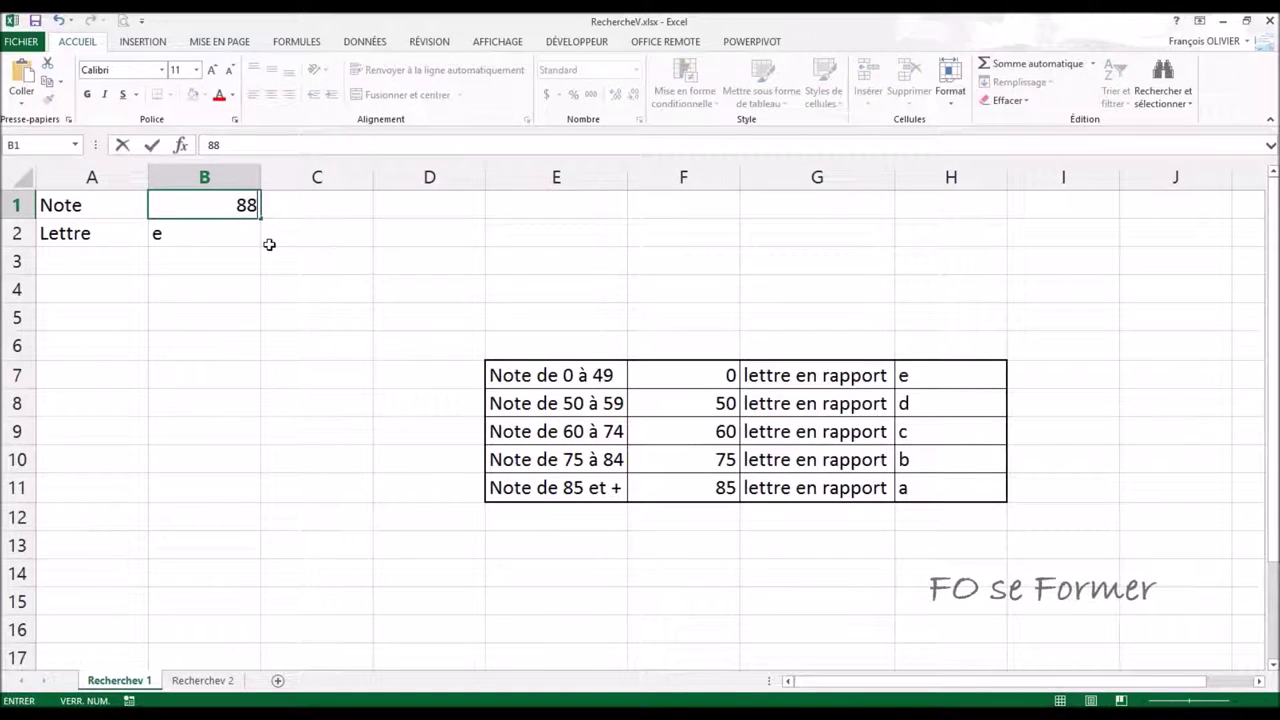
pyautogui.press('Return')
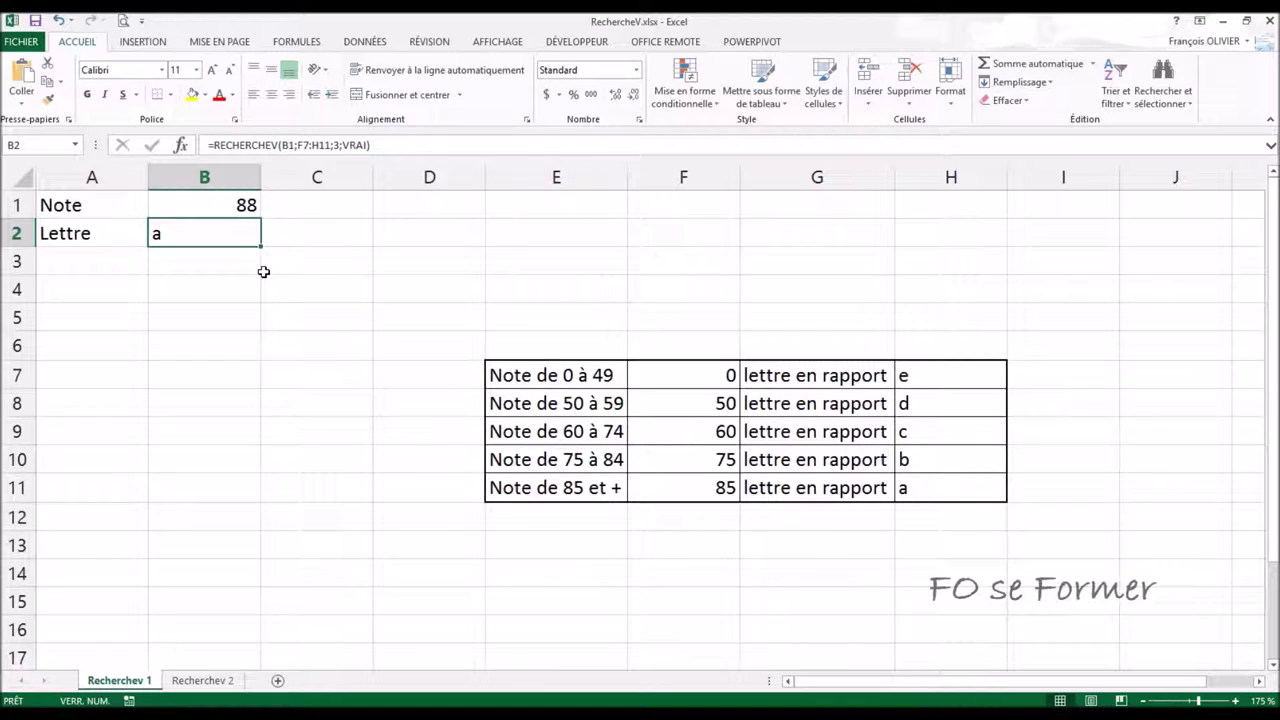
pyautogui.click(182, 145)
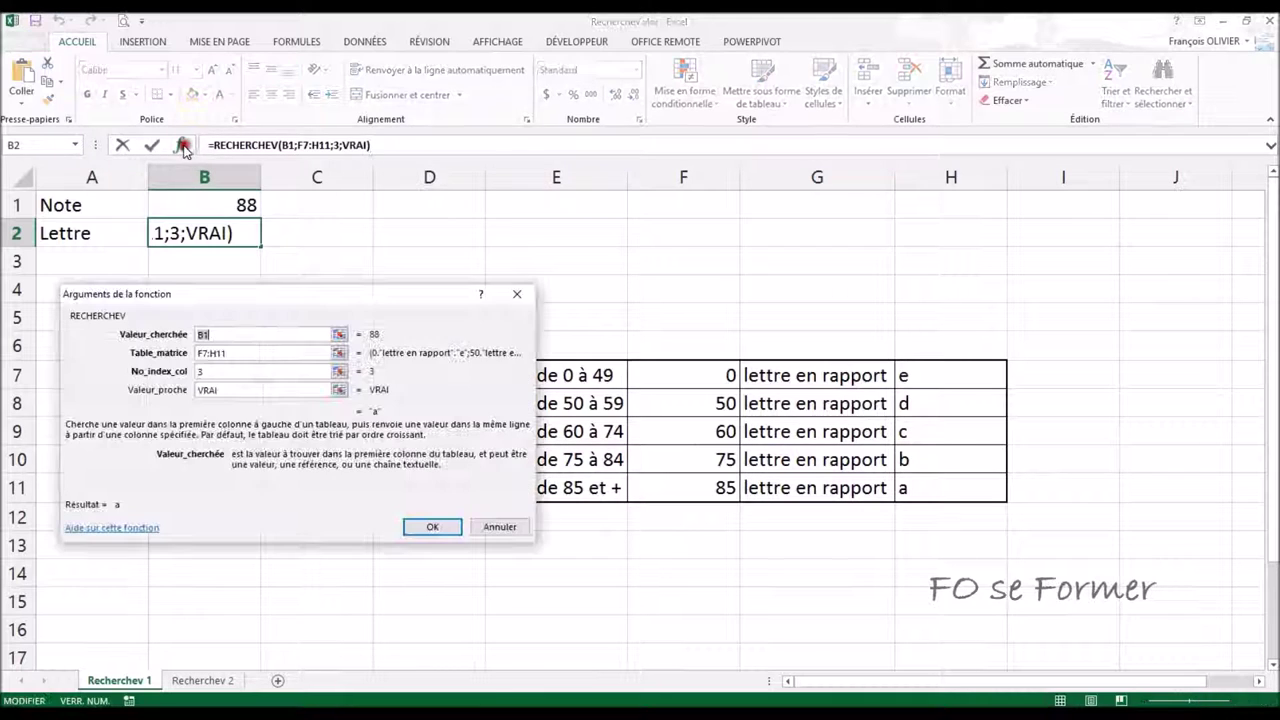
# Replace VRAI with FAUX in Valeur_proche and confirm, so B2 shows #N/A.
pyautogui.doubleClick(223, 389)
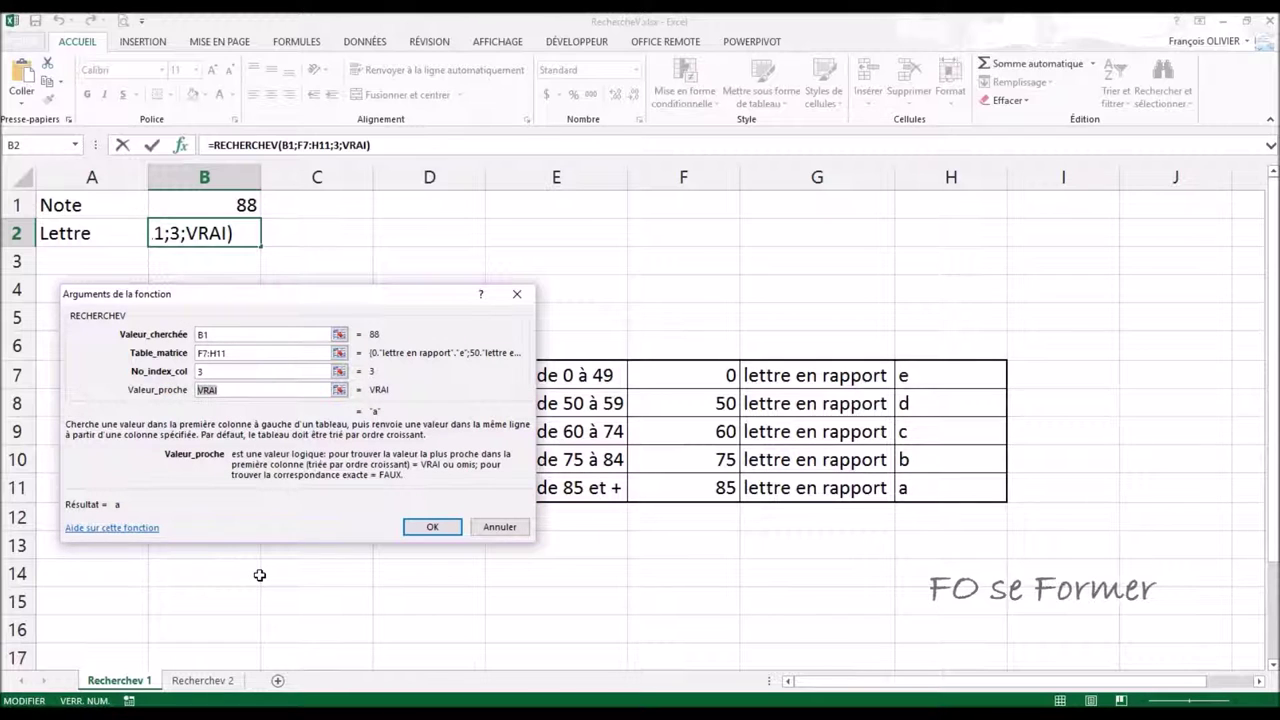
pyautogui.write('faux')
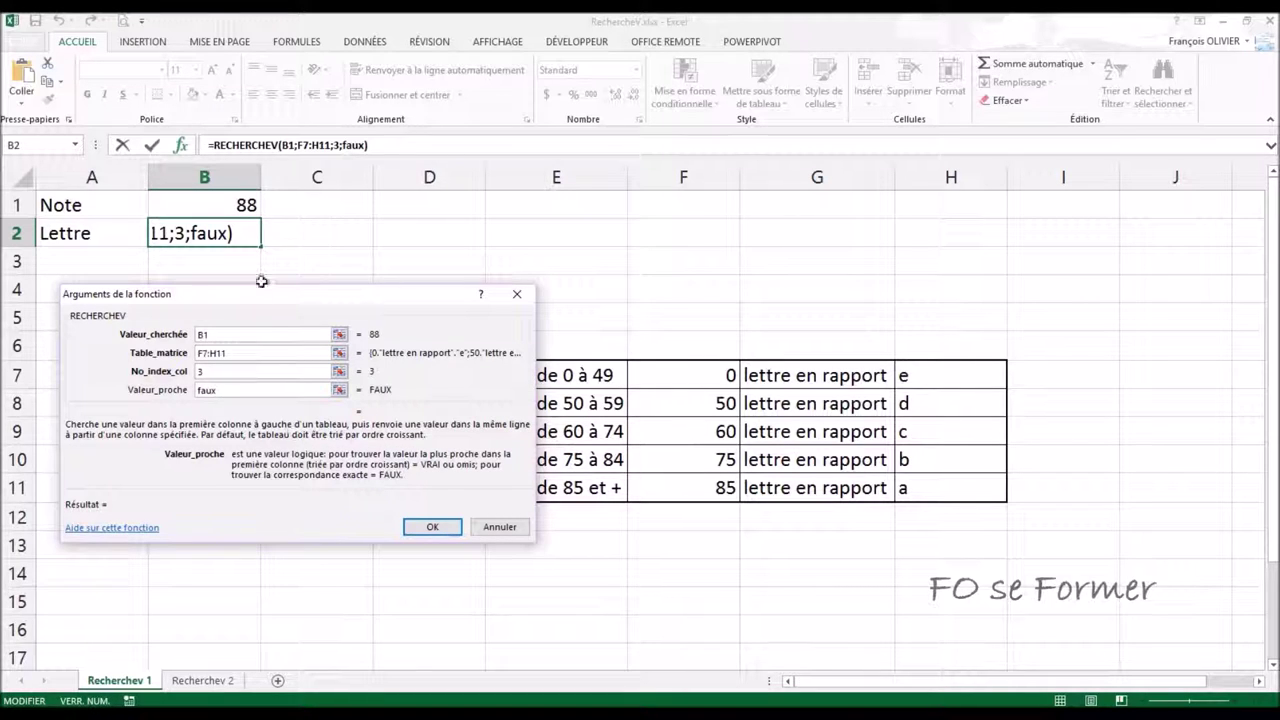
pyautogui.click(433, 528)
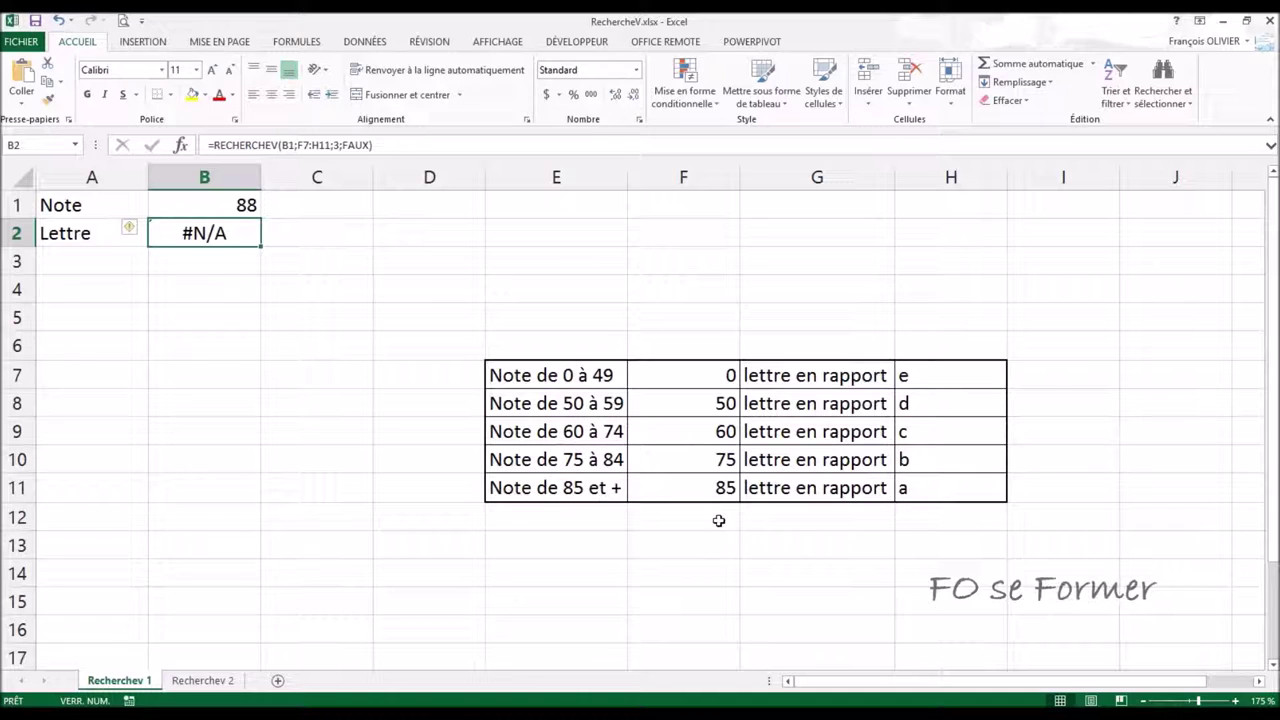
# Test notes 75 and 76 in B1 with exact matching, leaving 75 so B2 returns b.
pyautogui.click(248, 206)
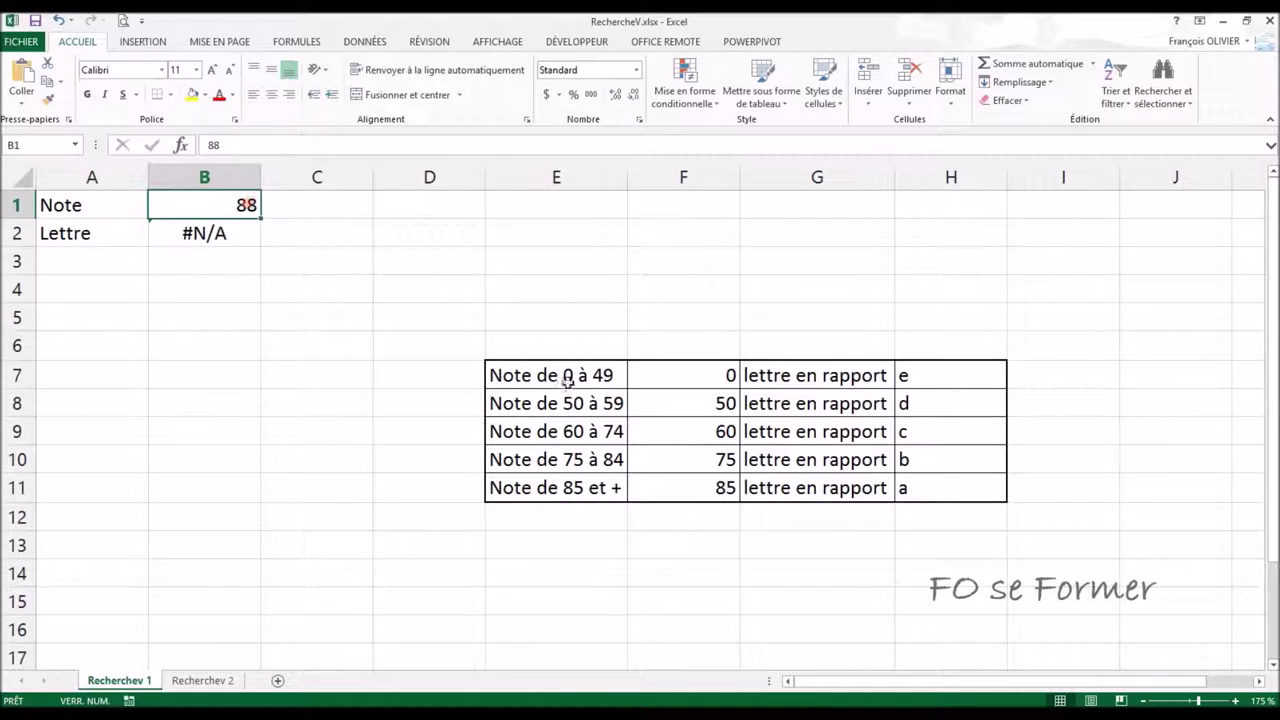
pyautogui.write('75')
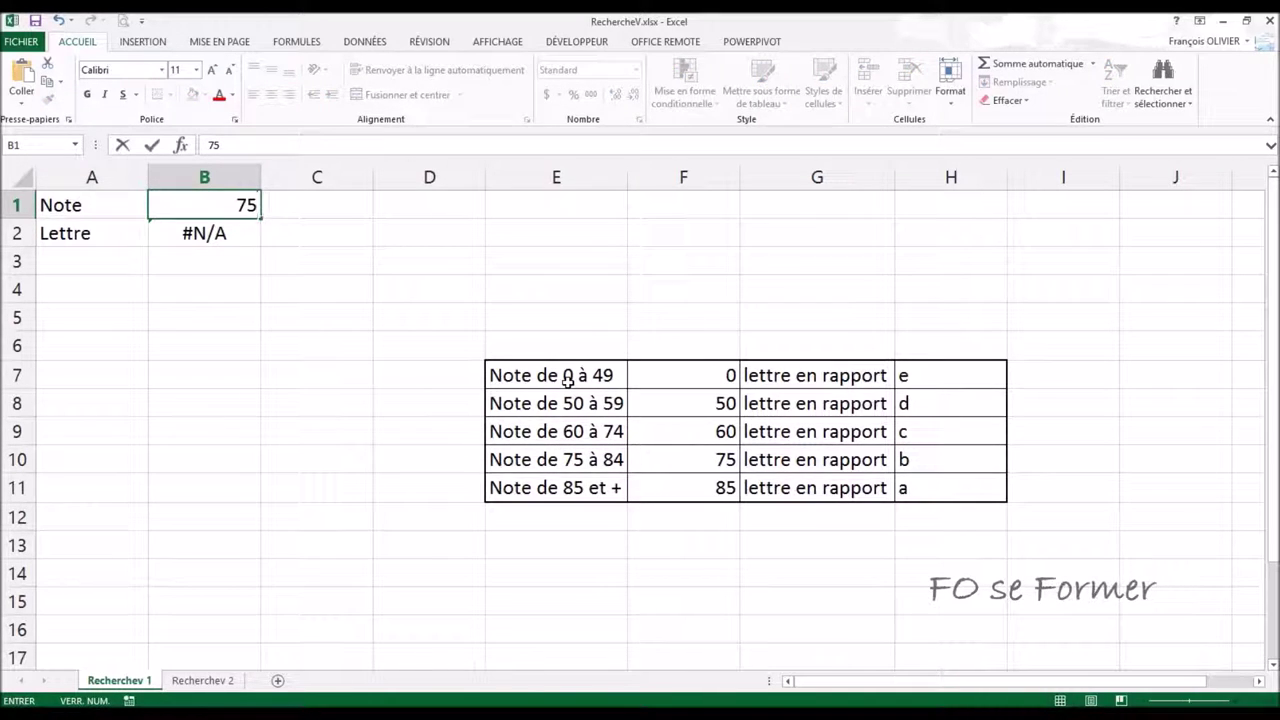
pyautogui.press('Return')
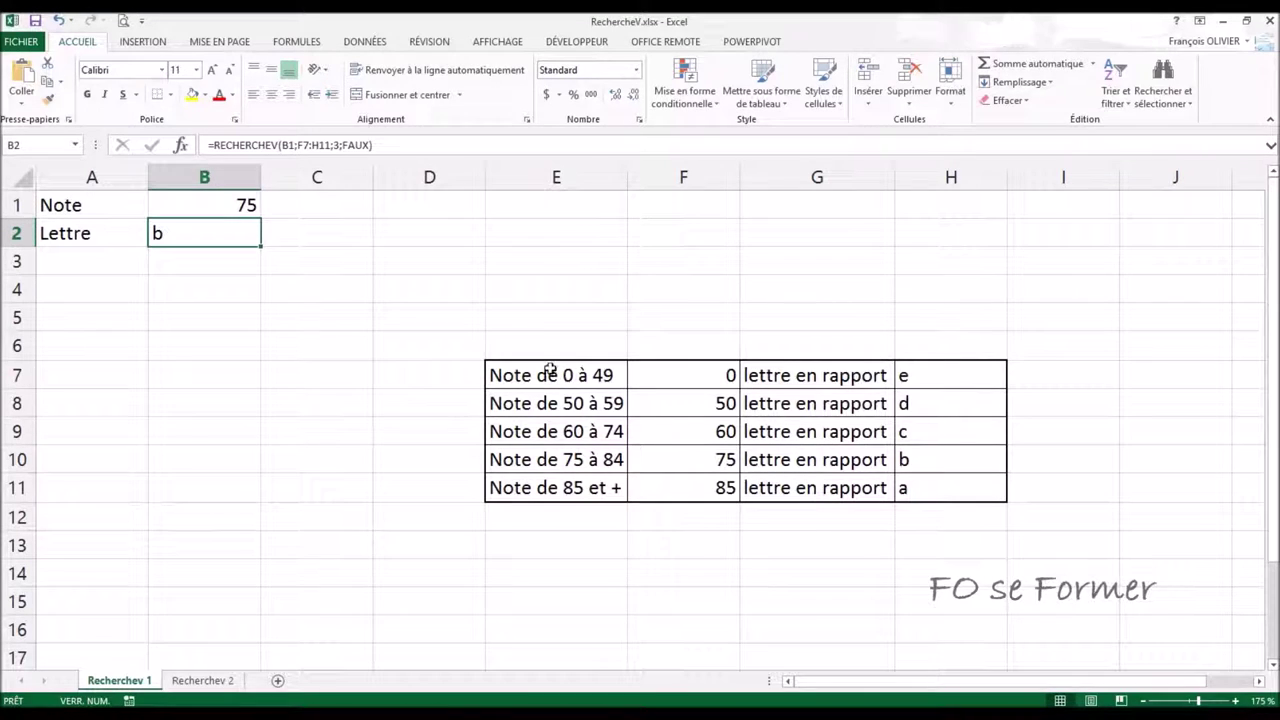
pyautogui.click(253, 202)
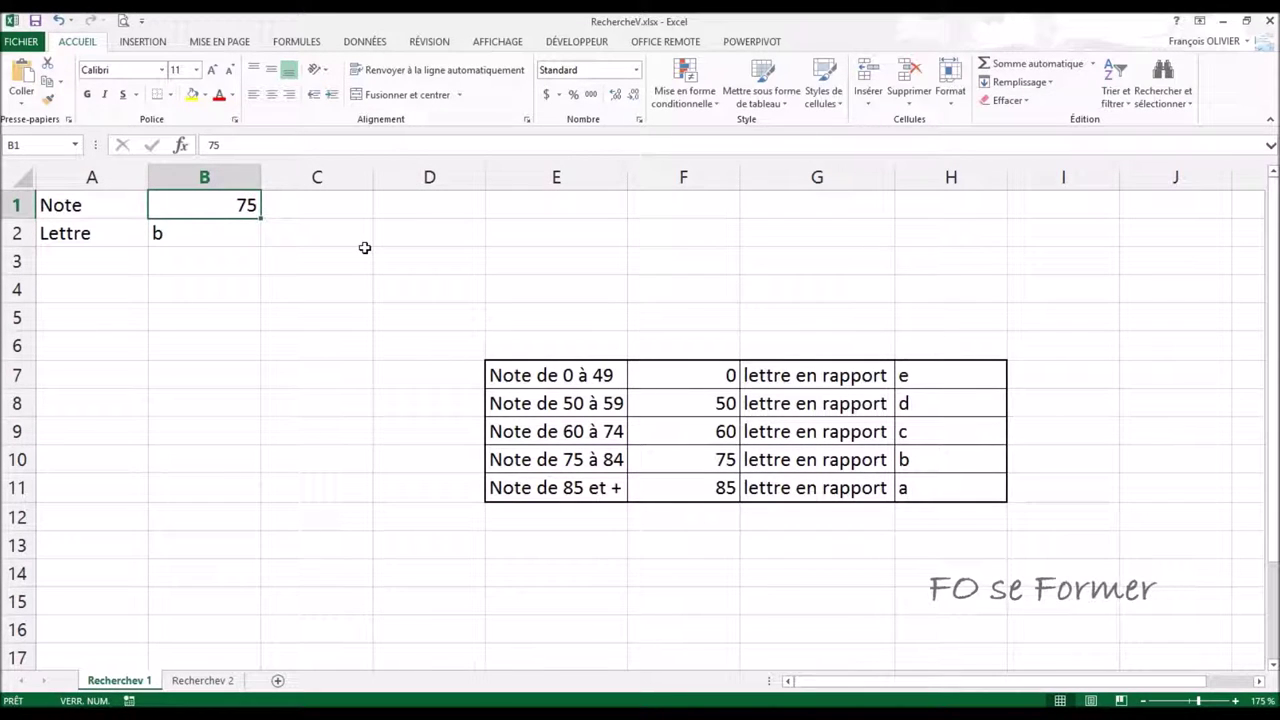
pyautogui.write('7')
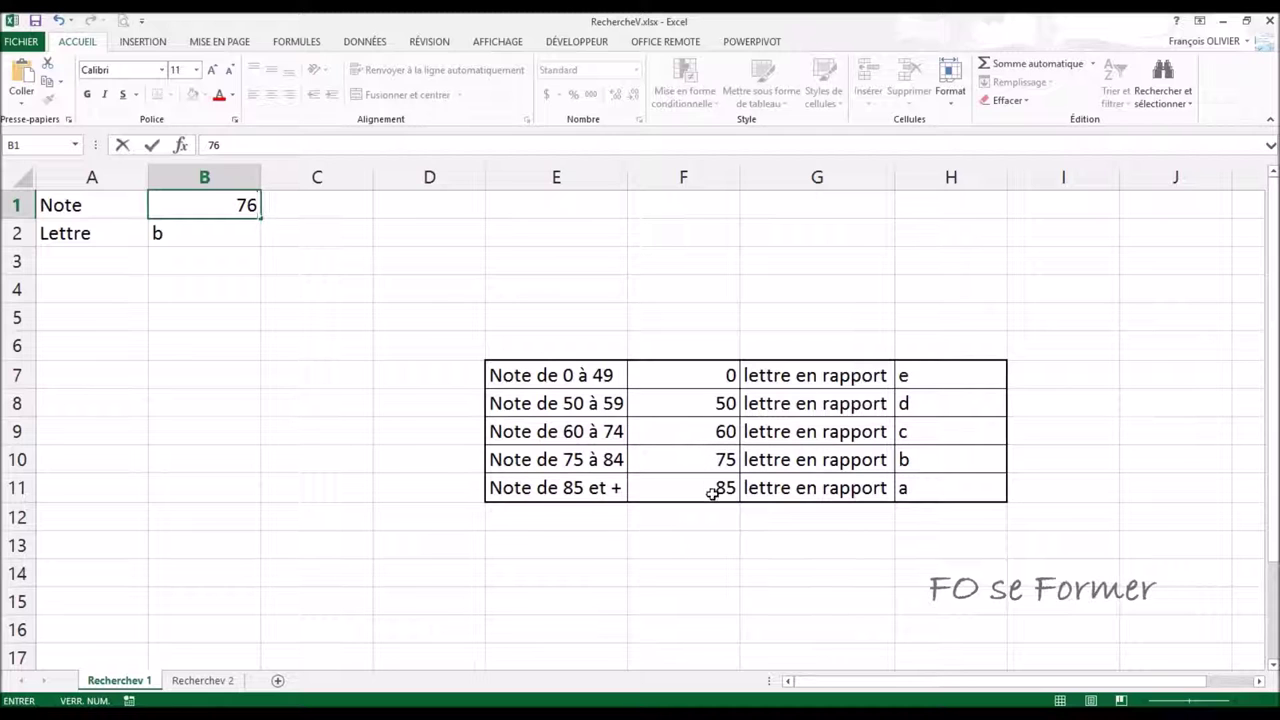
pyautogui.press('Return')
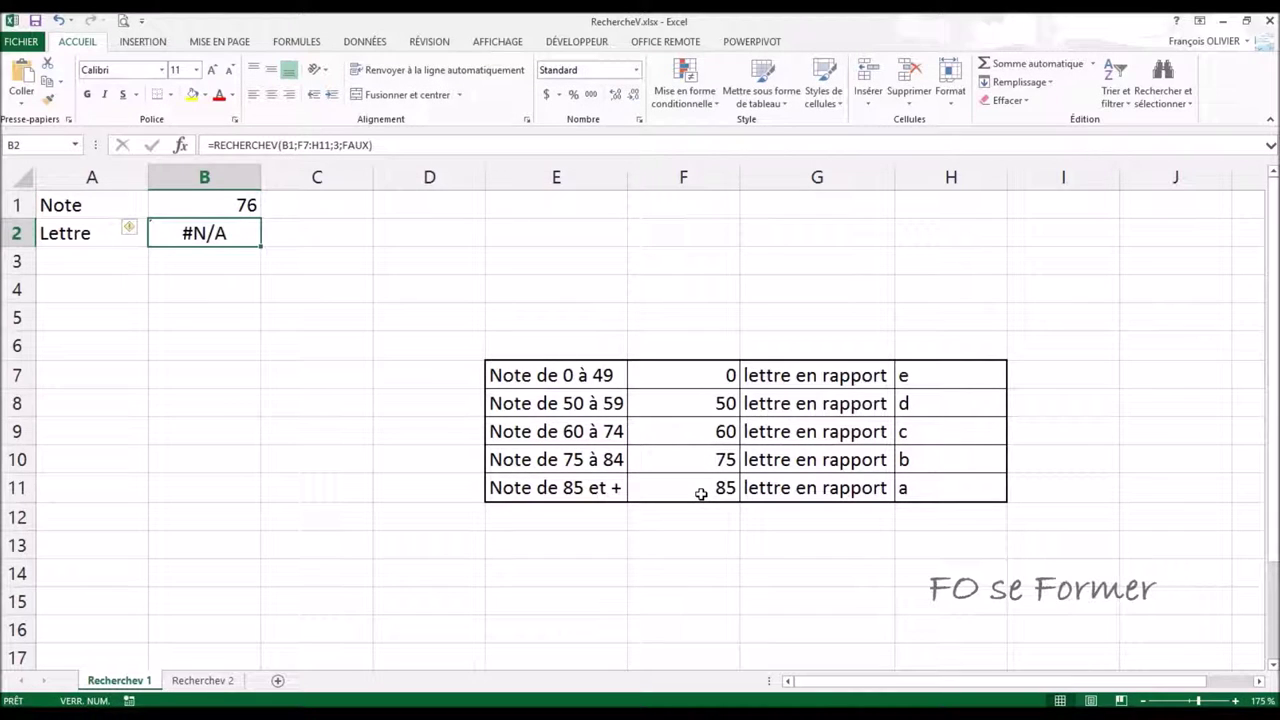
pyautogui.click(257, 204)
pyautogui.write('75')
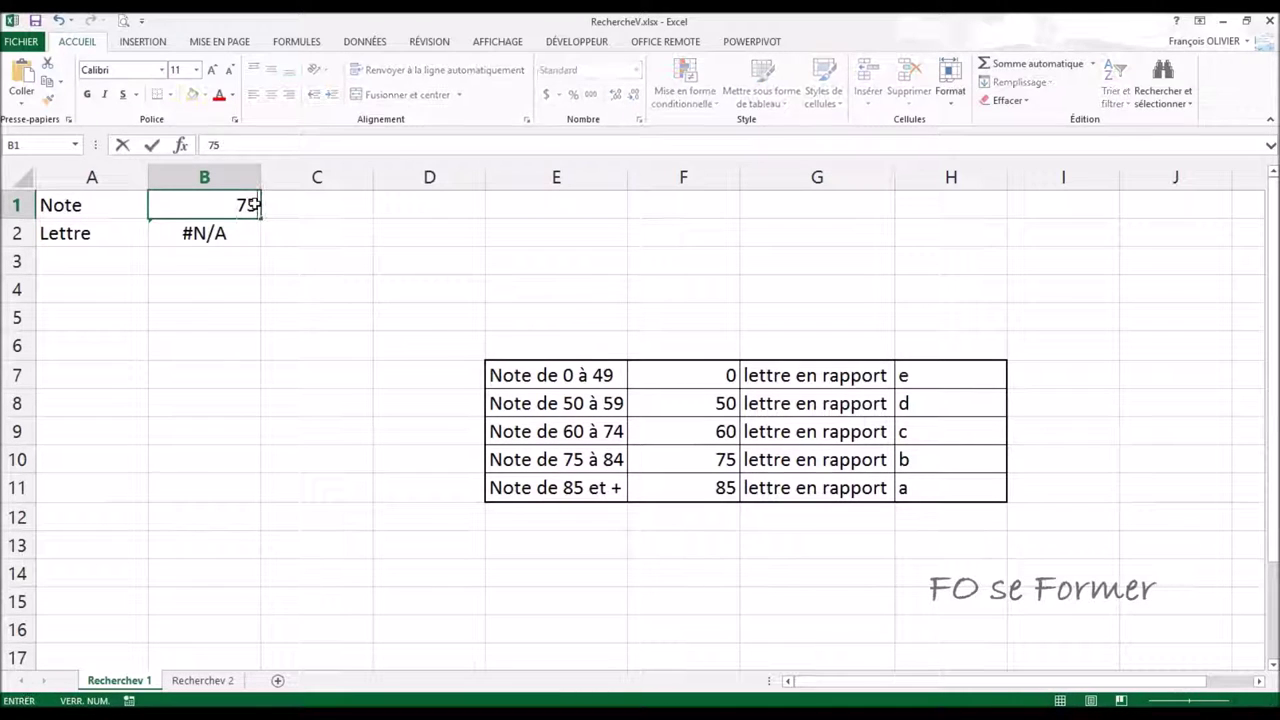
pyautogui.press('Return')
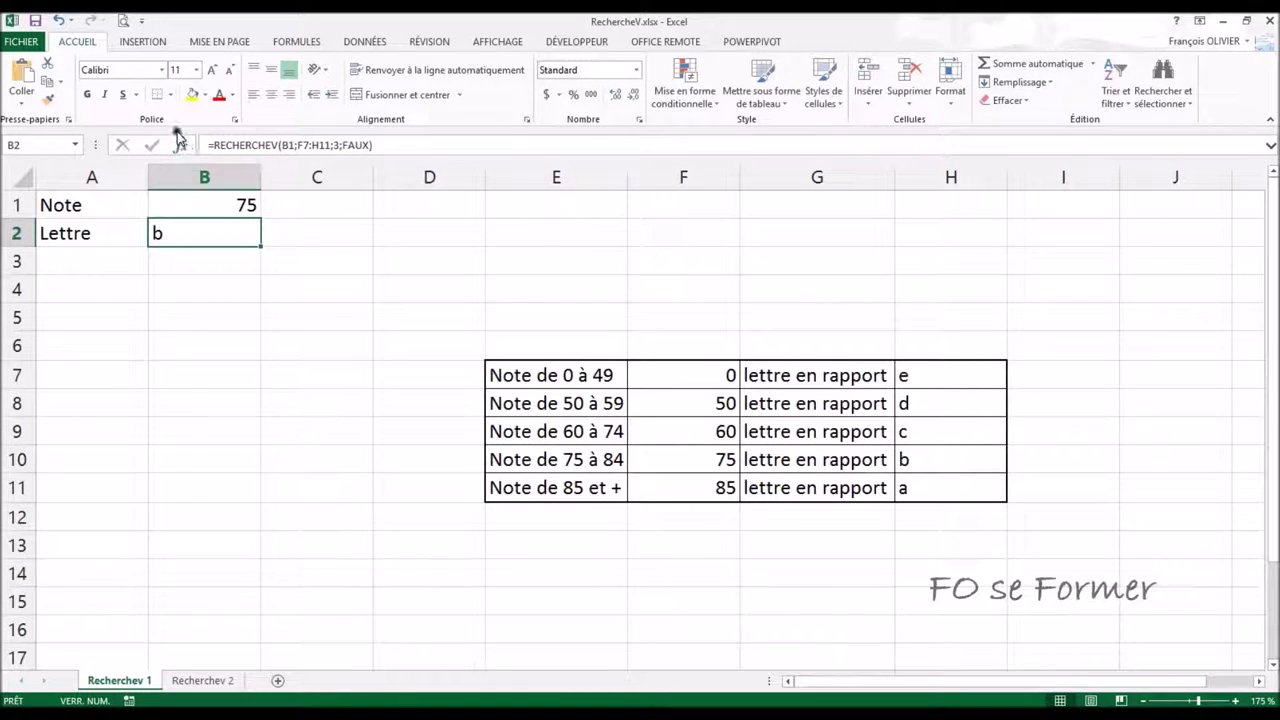
pyautogui.click(181, 145)
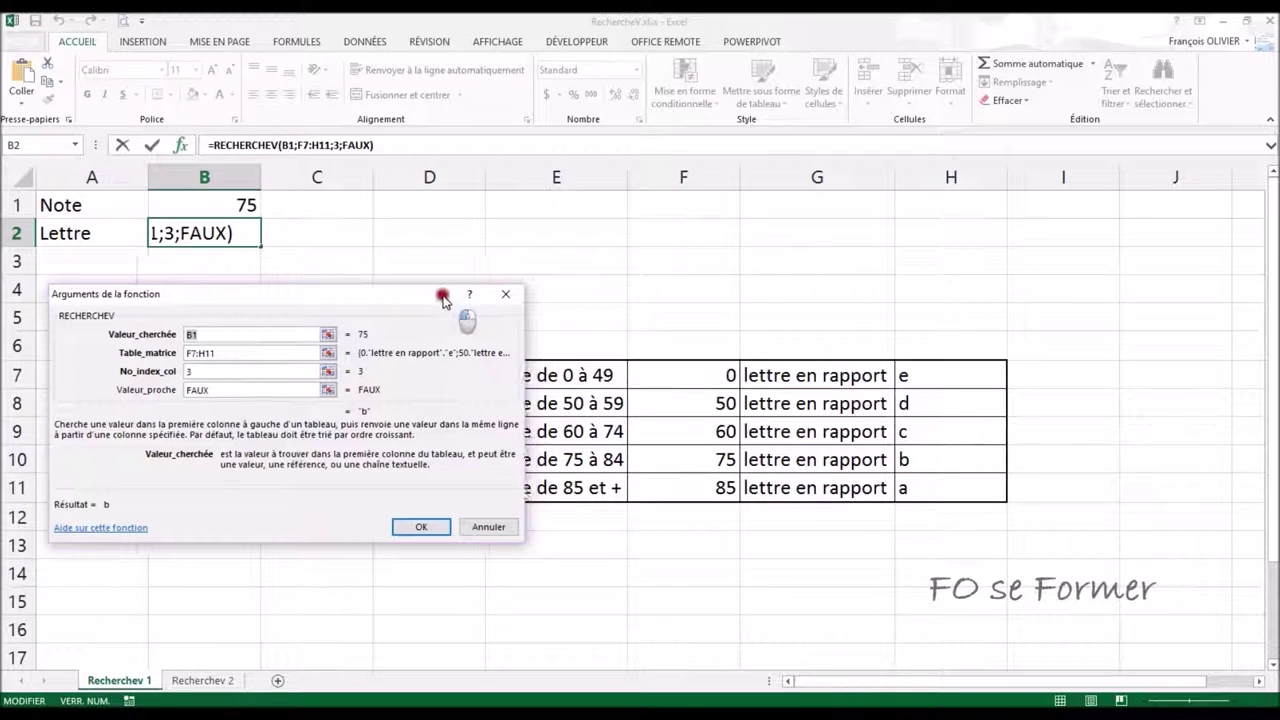
pyautogui.moveTo(434, 294); pyautogui.dragTo(370, 301)
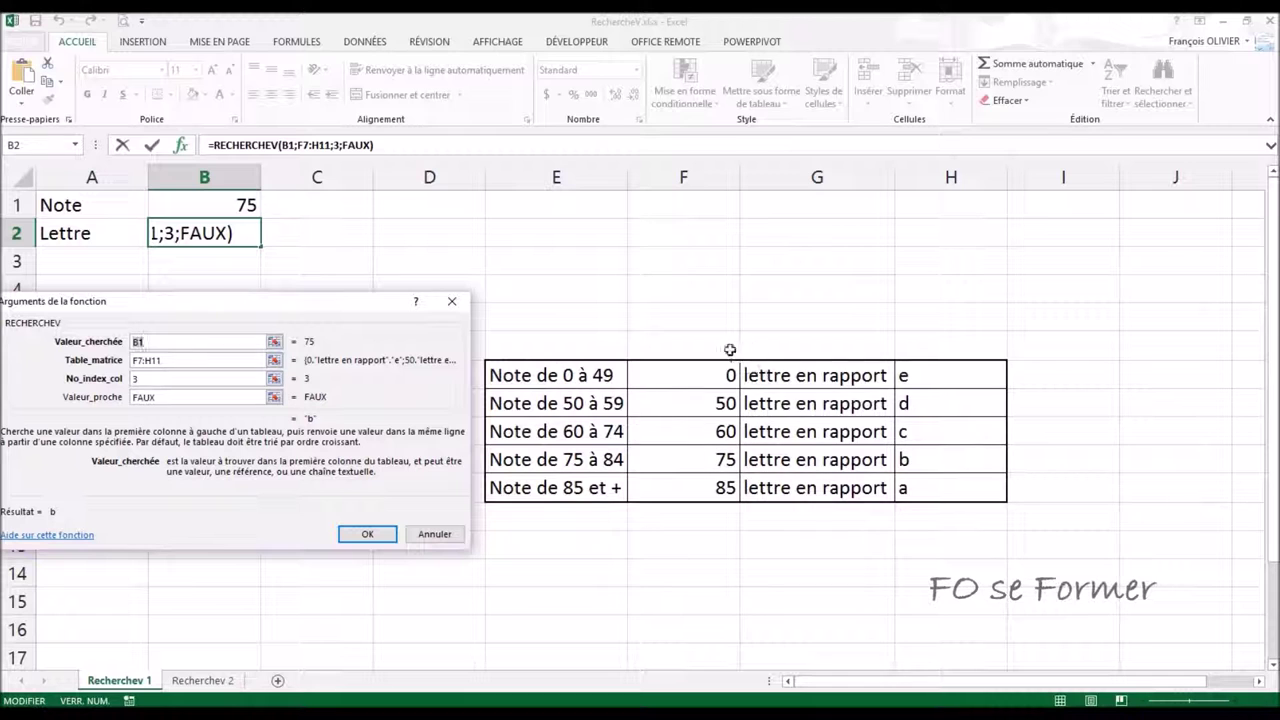
pyautogui.moveTo(363, 311); pyautogui.dragTo(521, 301)
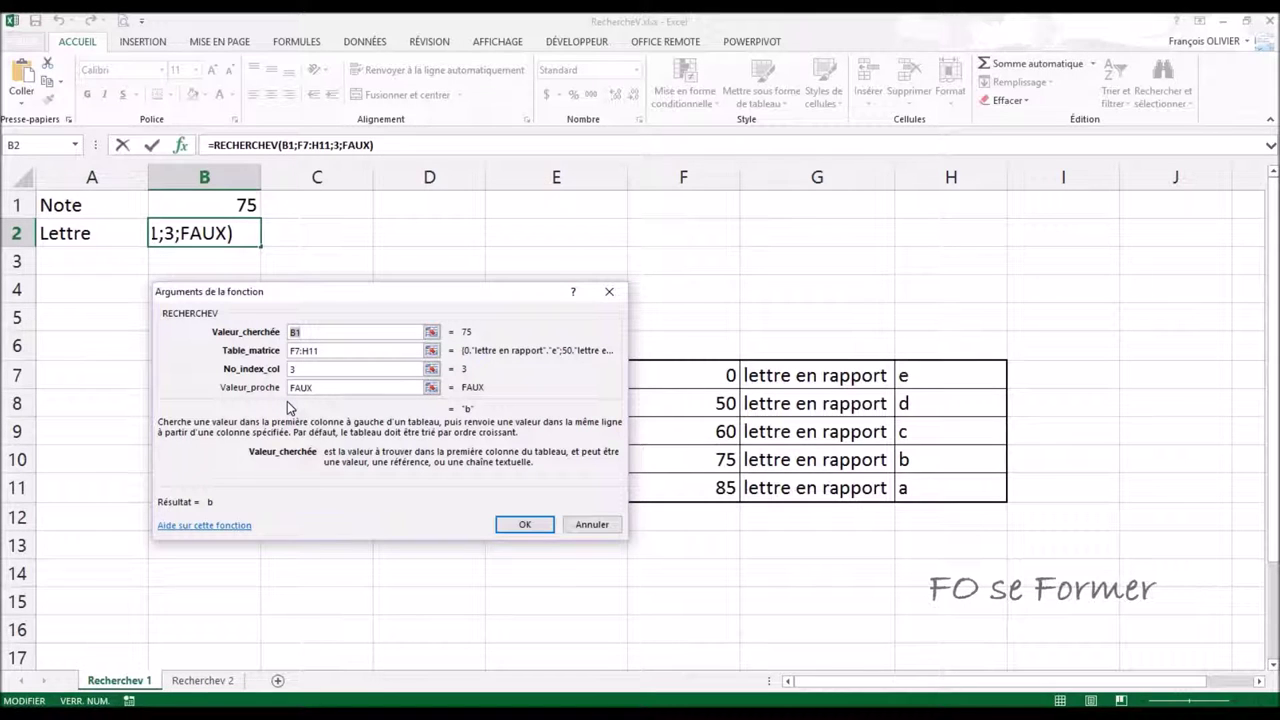
pyautogui.moveTo(382, 296); pyautogui.dragTo(346, 304)
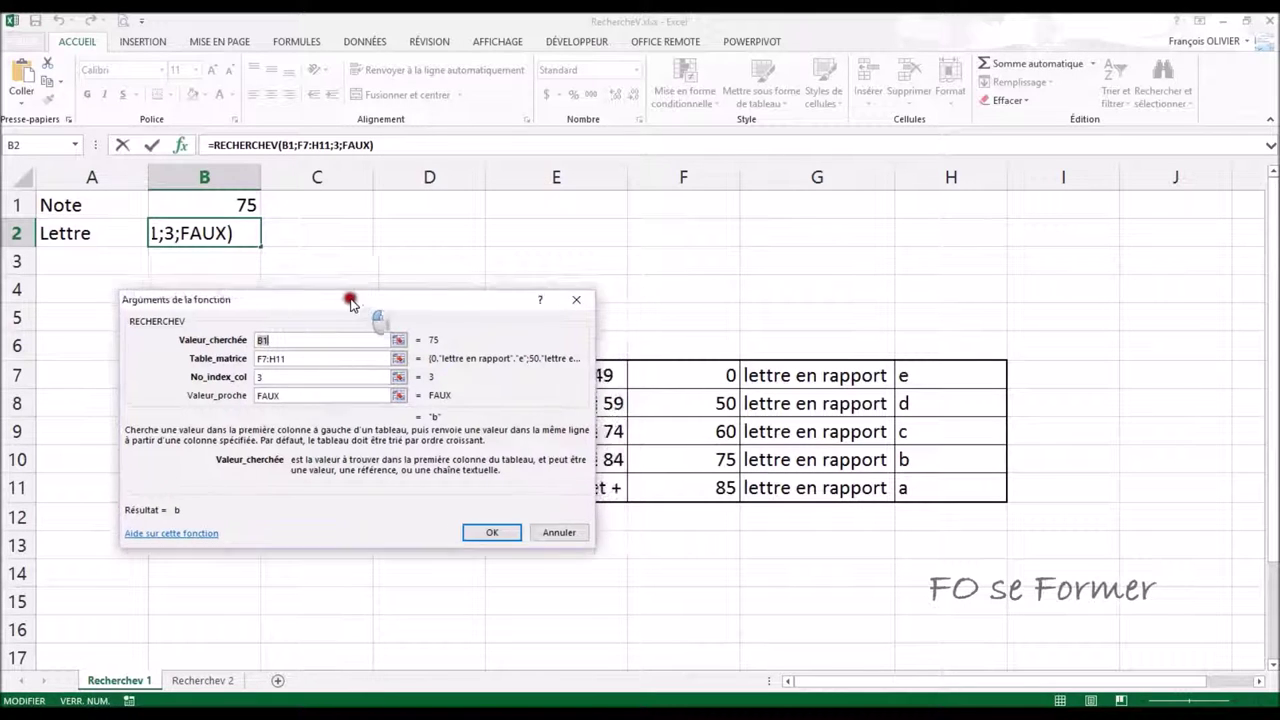